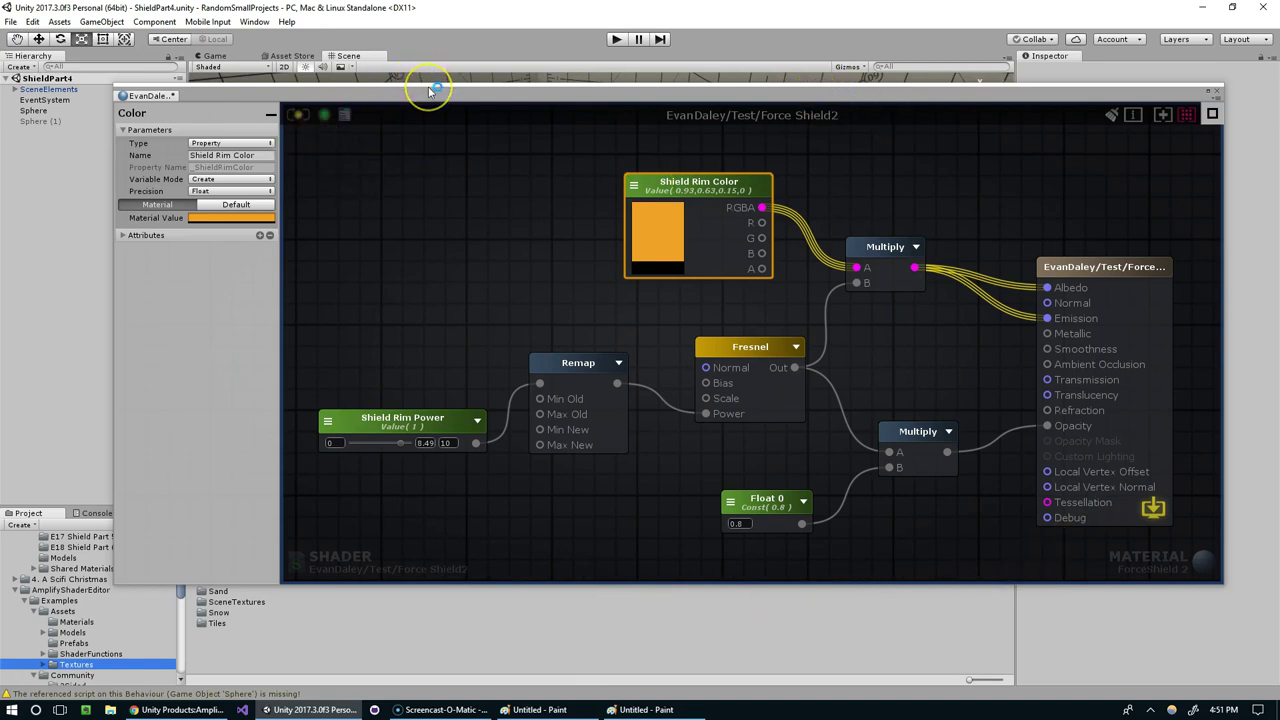
Delete every shader node feeding the output node, leaving only the output node in the graph.
{"action": "left_click_drag", "start_coordinate": [431, 94], "coordinate": [632, 394]}
{"action": "left_click_drag", "start_coordinate": [632, 575], "coordinate": [480, 106]}
{"action": "left_click_drag", "start_coordinate": [356, 186], "coordinate": [935, 572]}
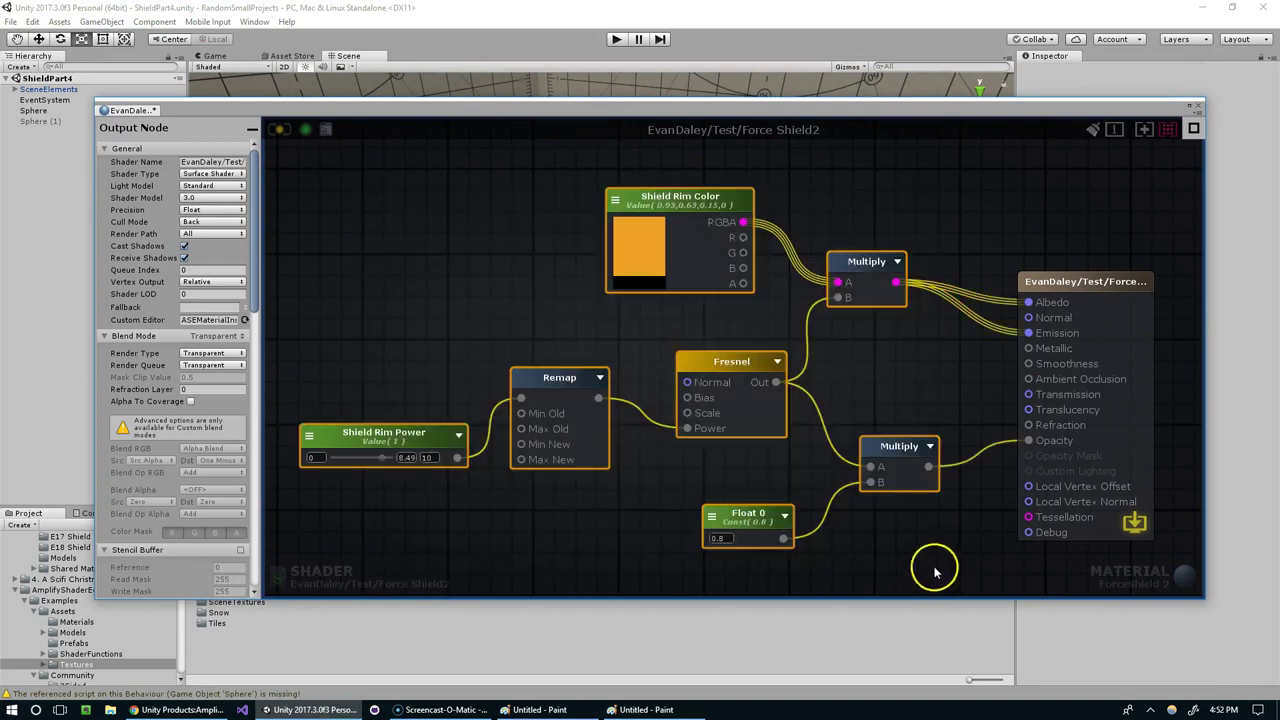
{"action": "key", "text": "Delete"}
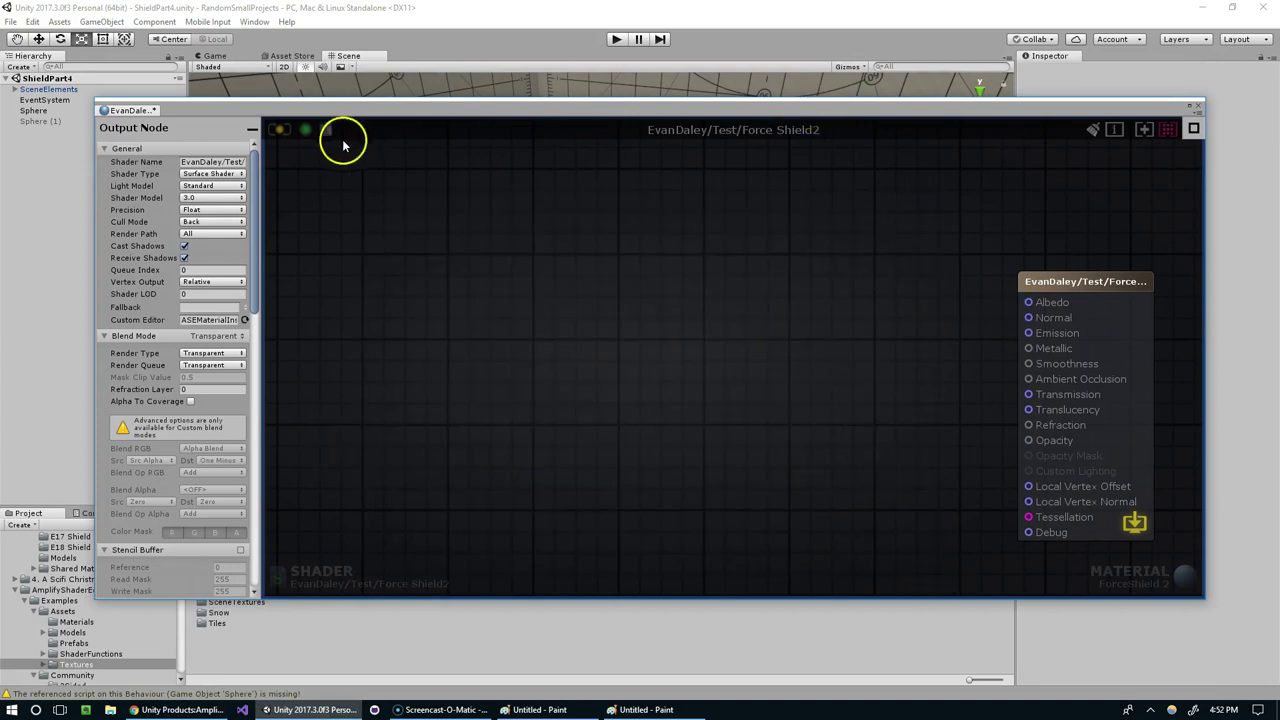
Add a Fresnel node and connect its output to the output node's Albedo input.
{"action": "left_click_drag", "start_coordinate": [409, 112], "coordinate": [378, 410]}
{"action": "left_click_drag", "start_coordinate": [642, 421], "coordinate": [639, 102]}
{"action": "right_click", "coordinate": [723, 289]}
{"action": "type", "text": "mul"}
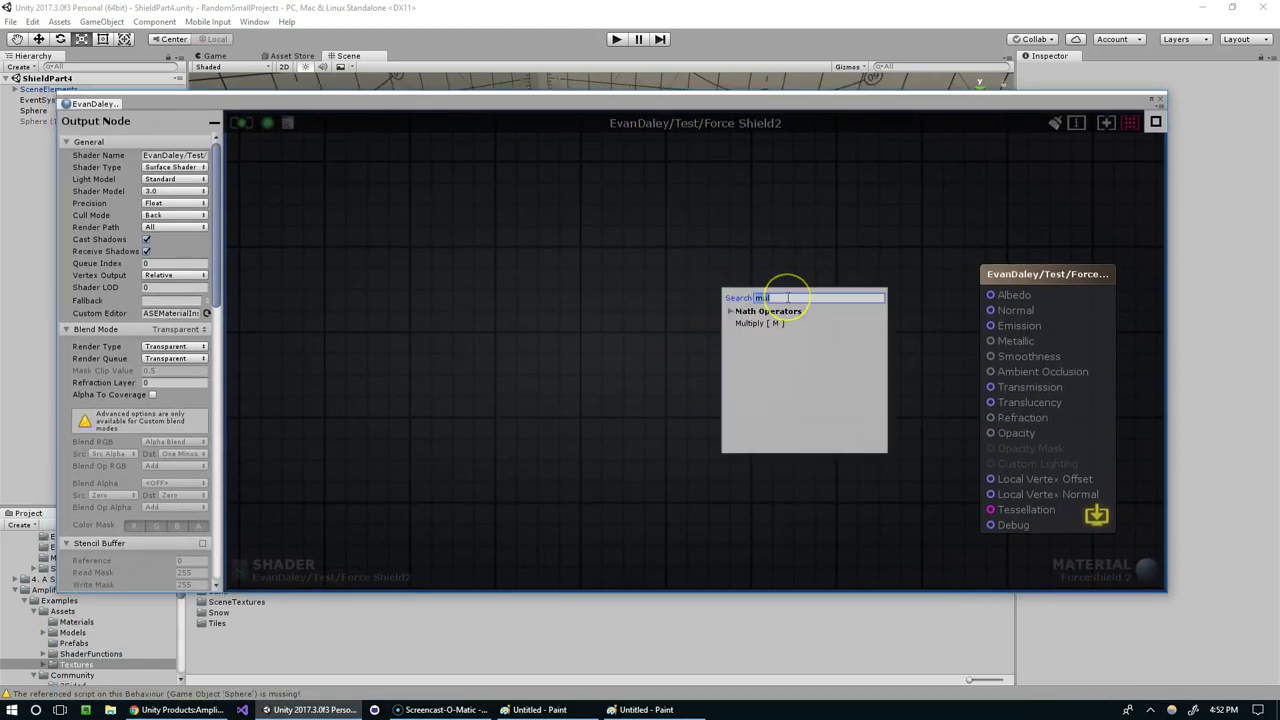
{"action": "type", "text": "fre"}
{"action": "left_click", "coordinate": [752, 320]}
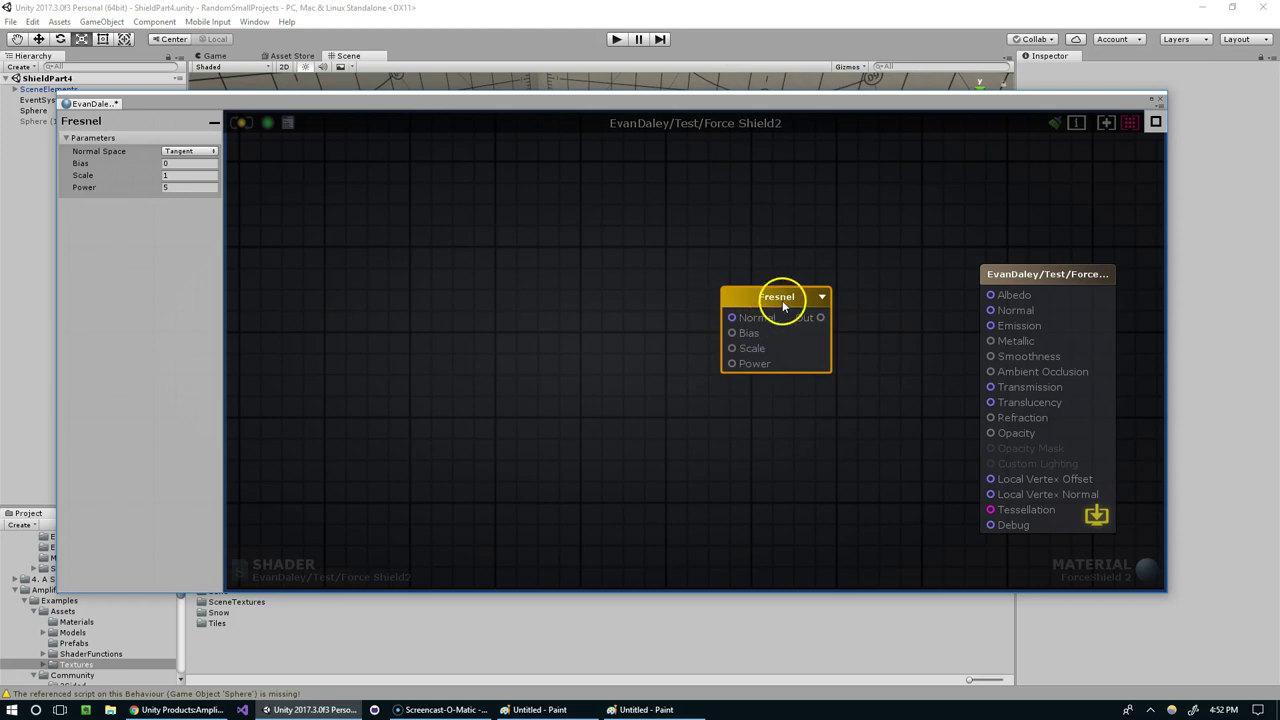
{"action": "left_click_drag", "start_coordinate": [810, 307], "coordinate": [988, 295]}
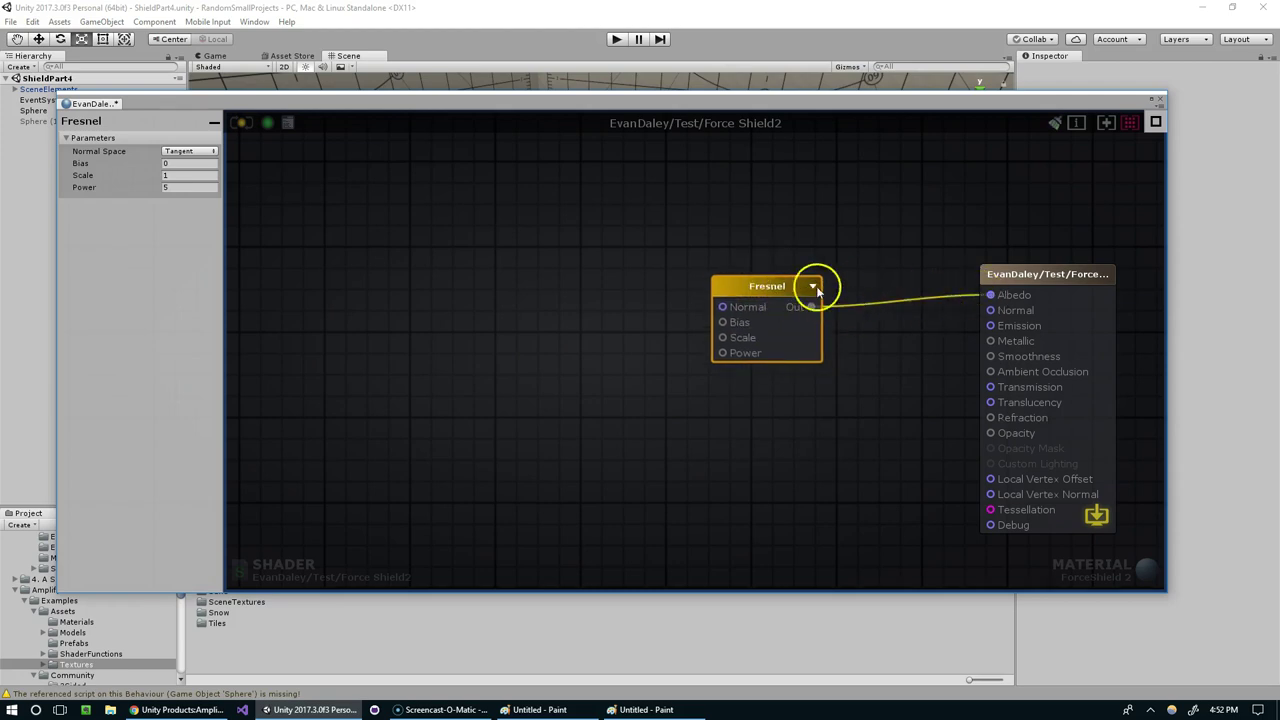
Update the shader and examine the Fresnel rim on the sphere in the scene.
{"action": "left_click", "coordinate": [243, 123]}
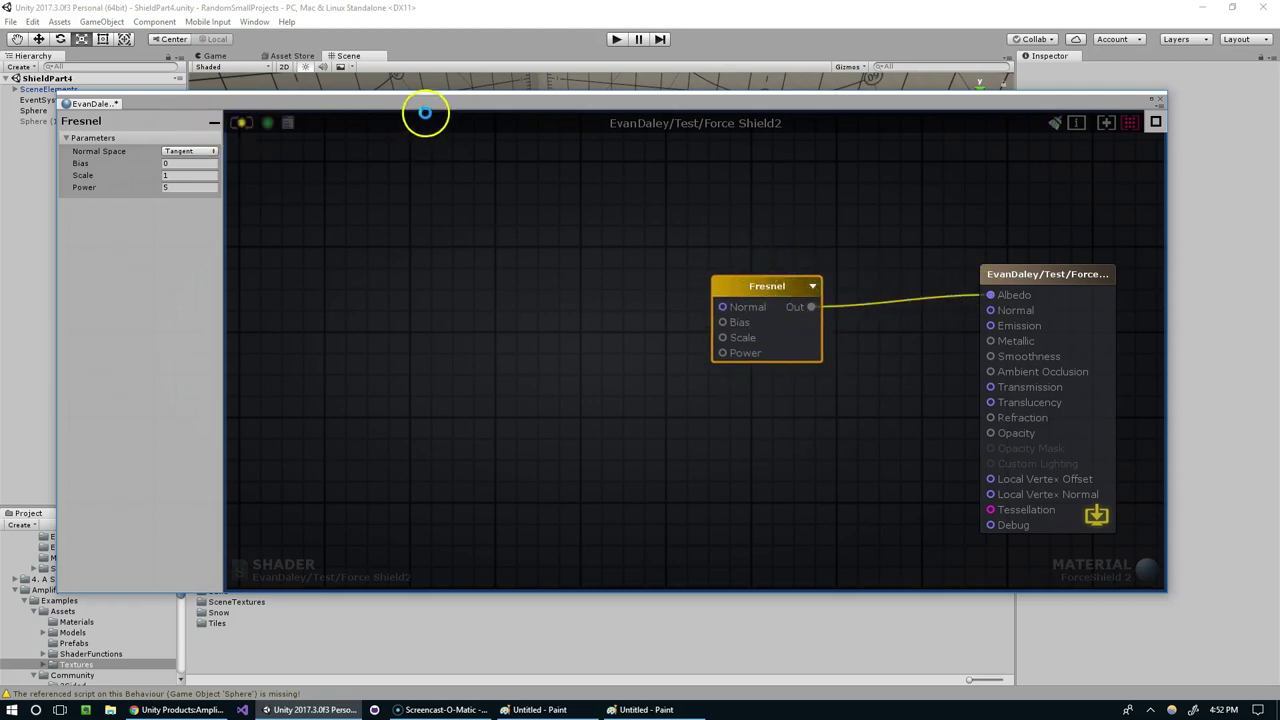
{"action": "left_click_drag", "start_coordinate": [435, 107], "coordinate": [505, 432]}
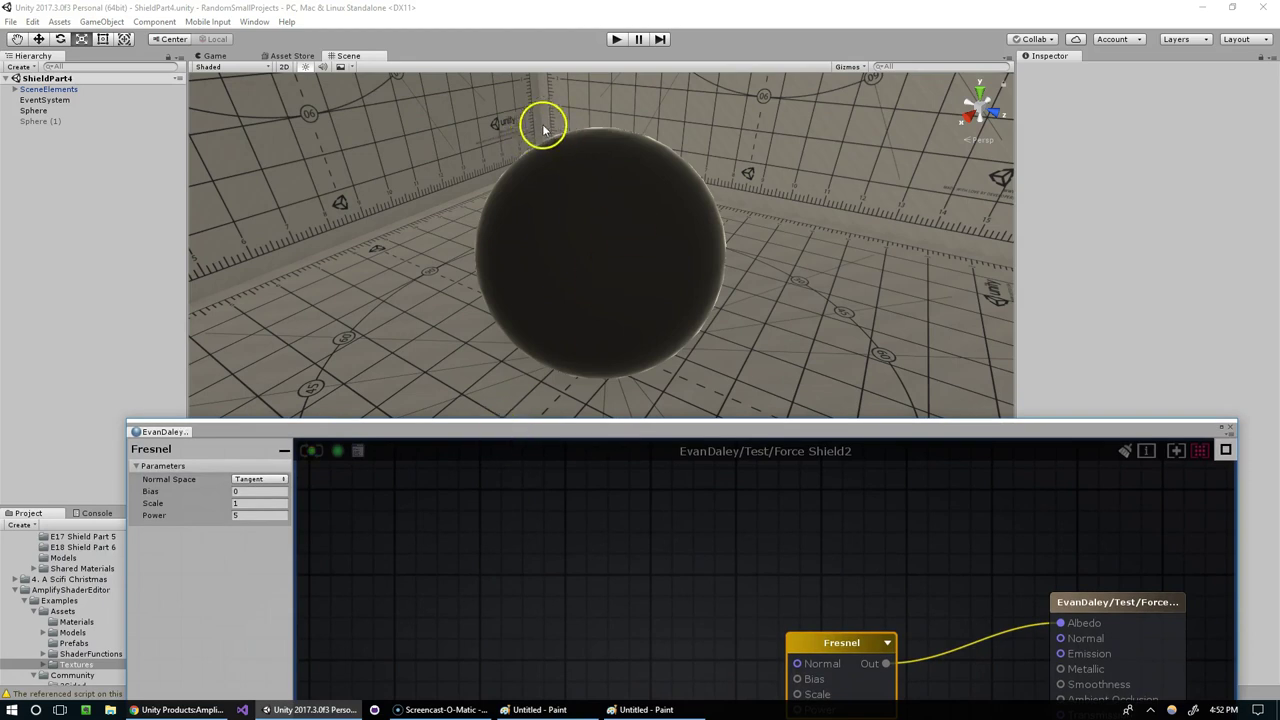
{"action": "right_click_drag", "start_coordinate": [537, 126], "coordinate": [700, 288]}
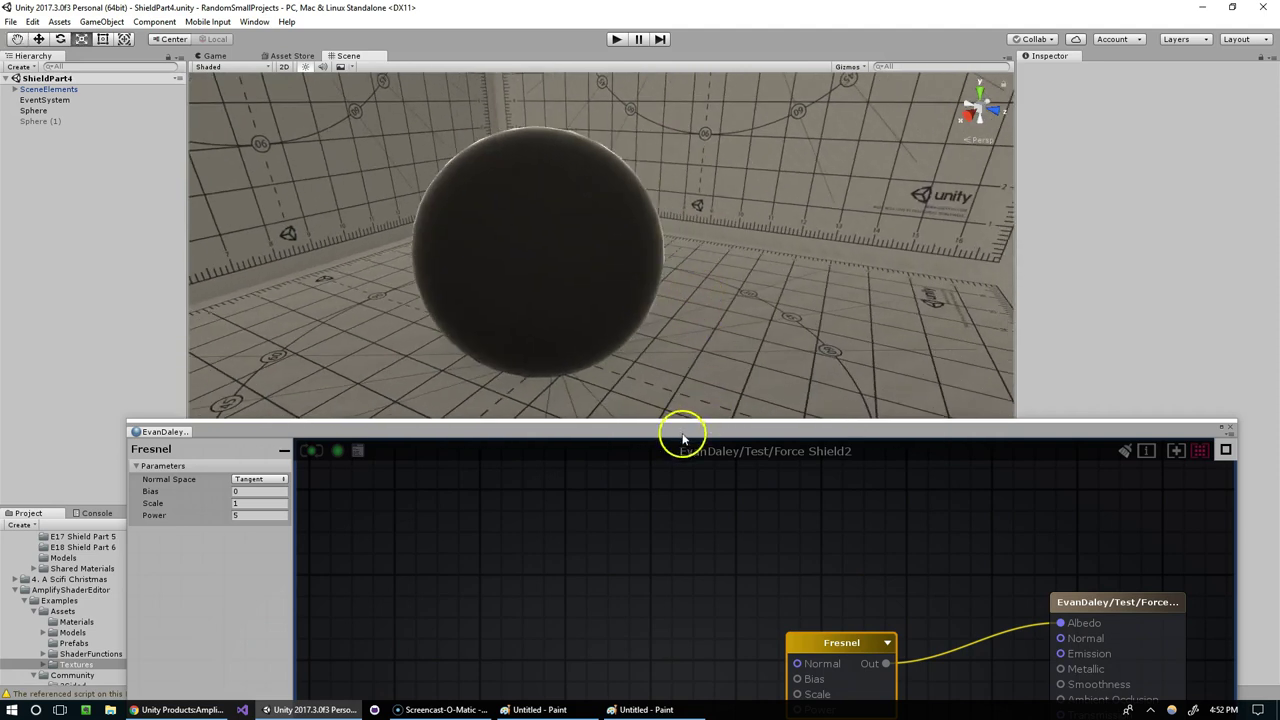
{"action": "left_click_drag", "start_coordinate": [683, 438], "coordinate": [658, 118]}
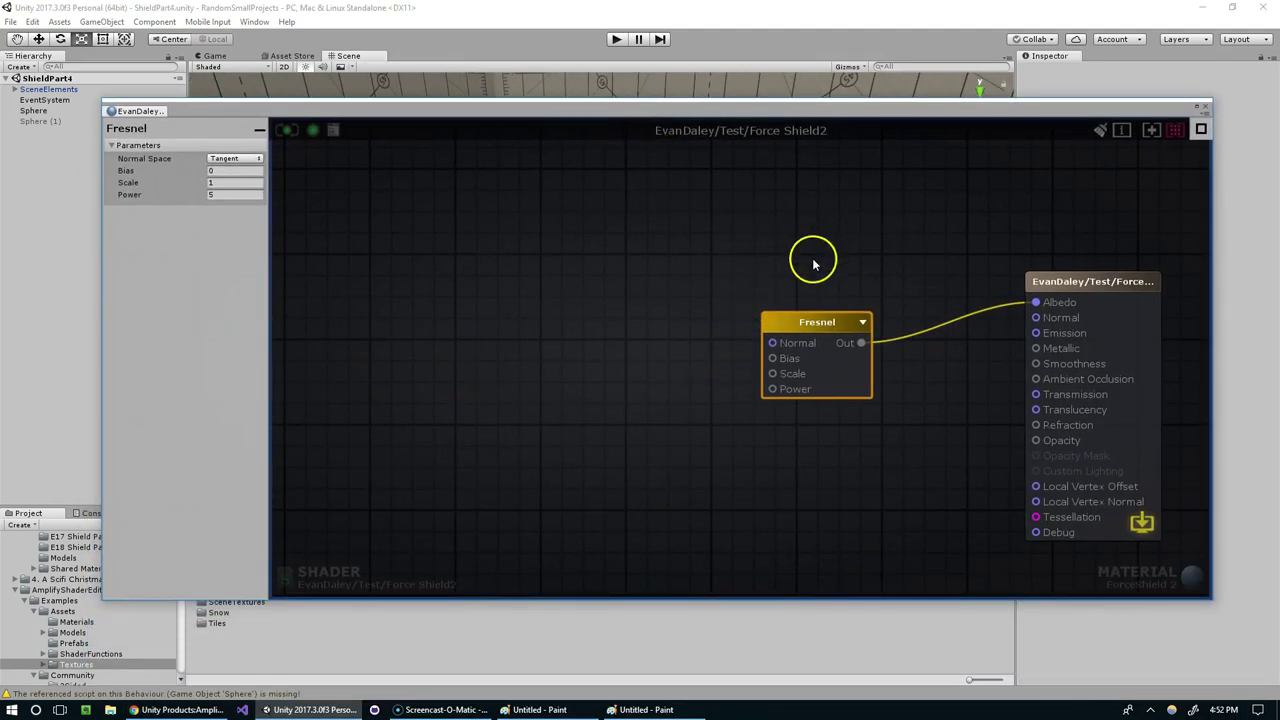
{"action": "left_click_drag", "start_coordinate": [814, 326], "coordinate": [818, 298]}
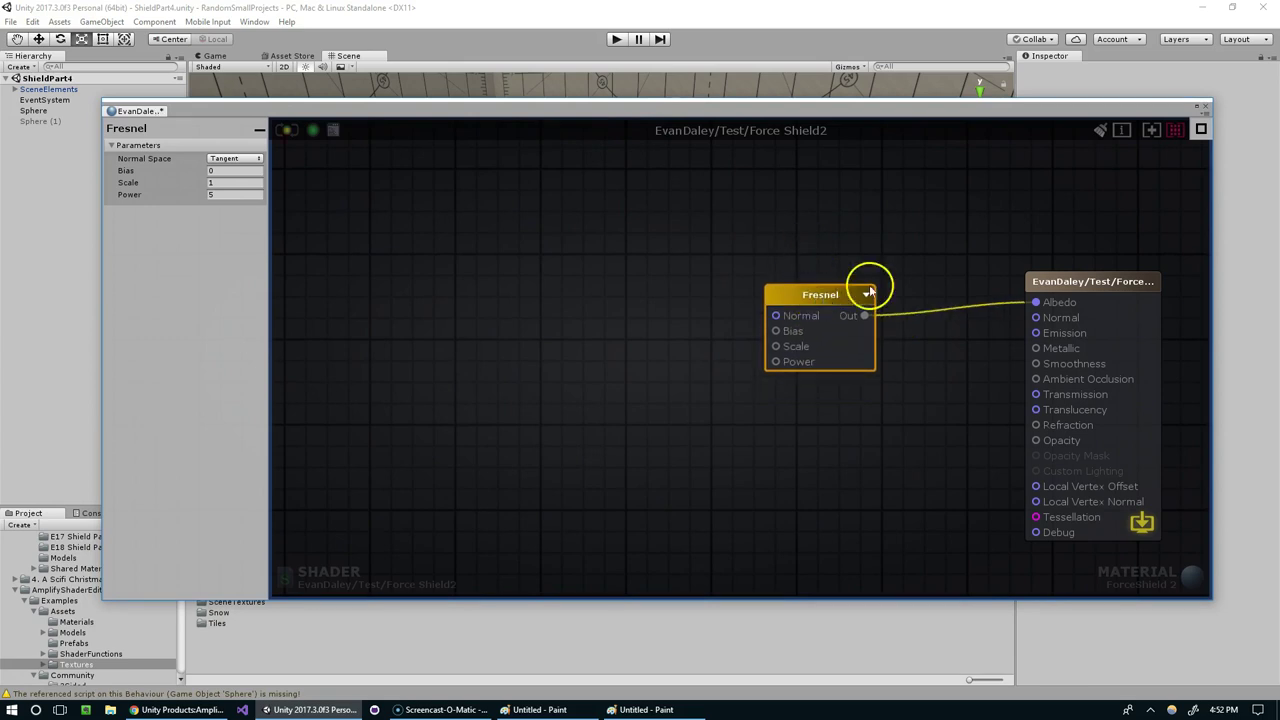
{"action": "left_click_drag", "start_coordinate": [718, 119], "coordinate": [682, 114]}
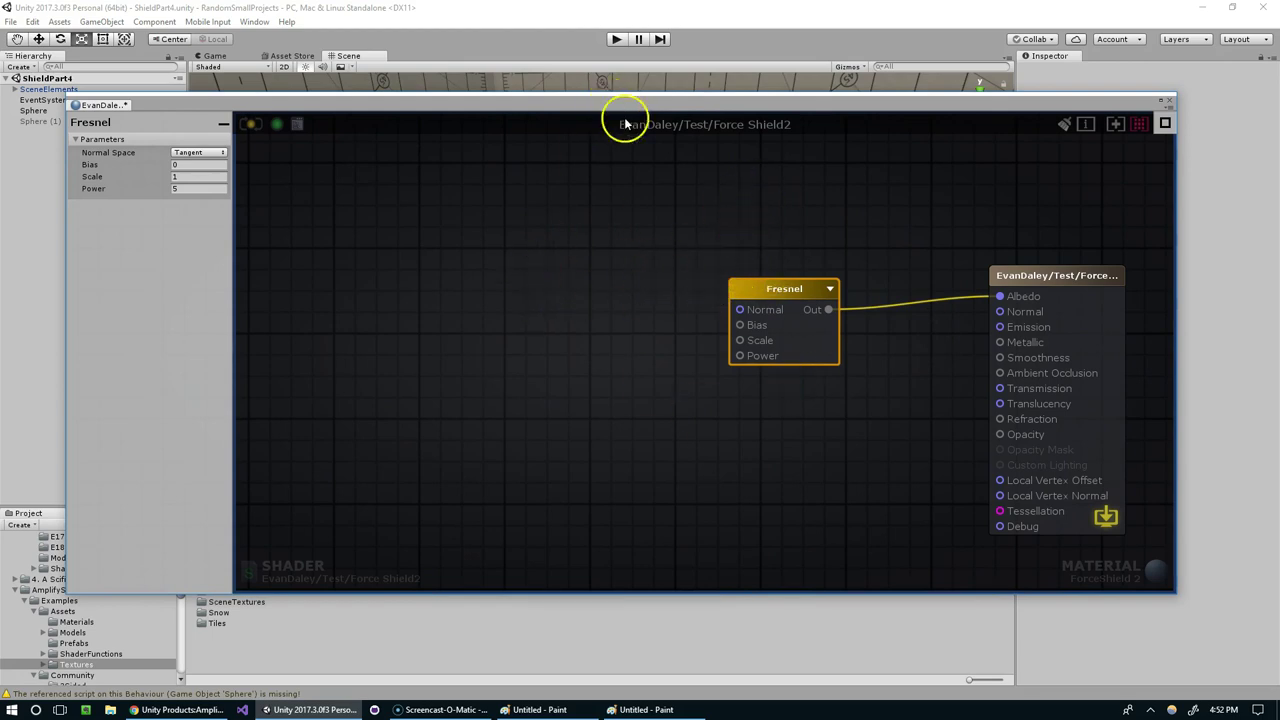
{"action": "left_click_drag", "start_coordinate": [625, 122], "coordinate": [661, 383]}
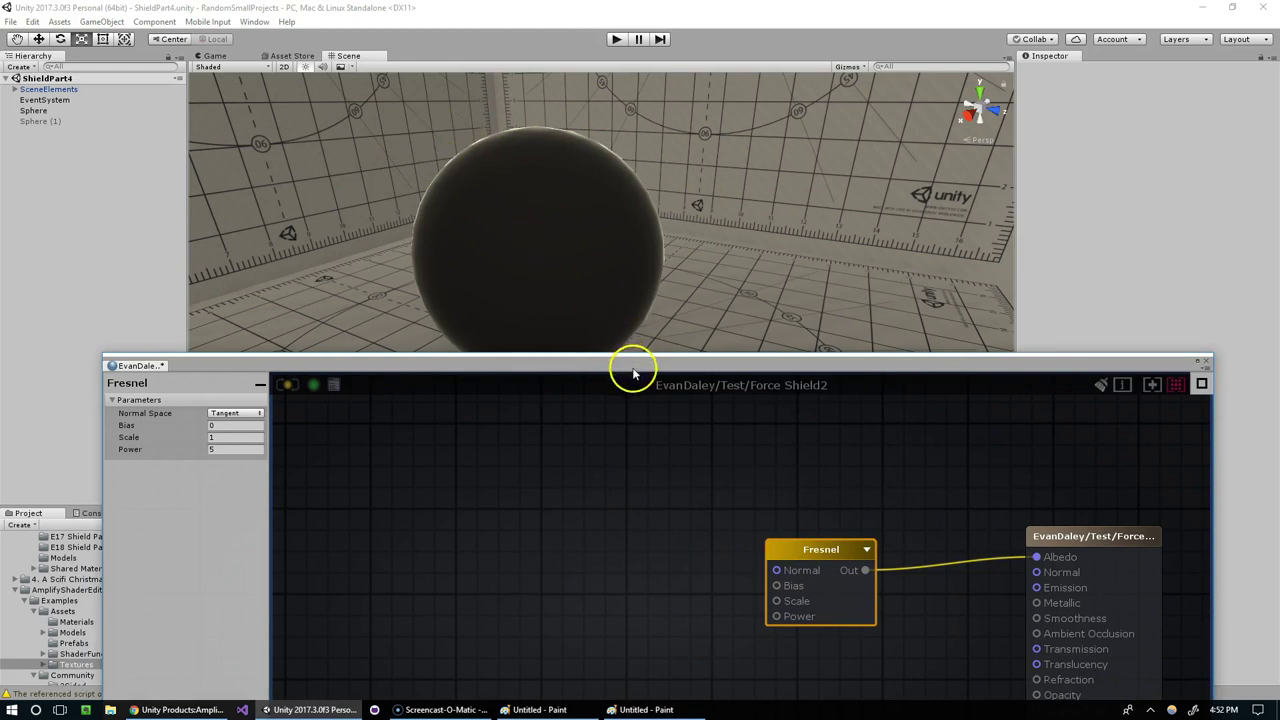
Add a Float property node named Shield Rim Power with a maximum of 10 and connect it to the Fresnel node's Power input.
{"action": "left_click_drag", "start_coordinate": [632, 372], "coordinate": [563, 150]}
{"action": "left_click", "coordinate": [525, 341]}
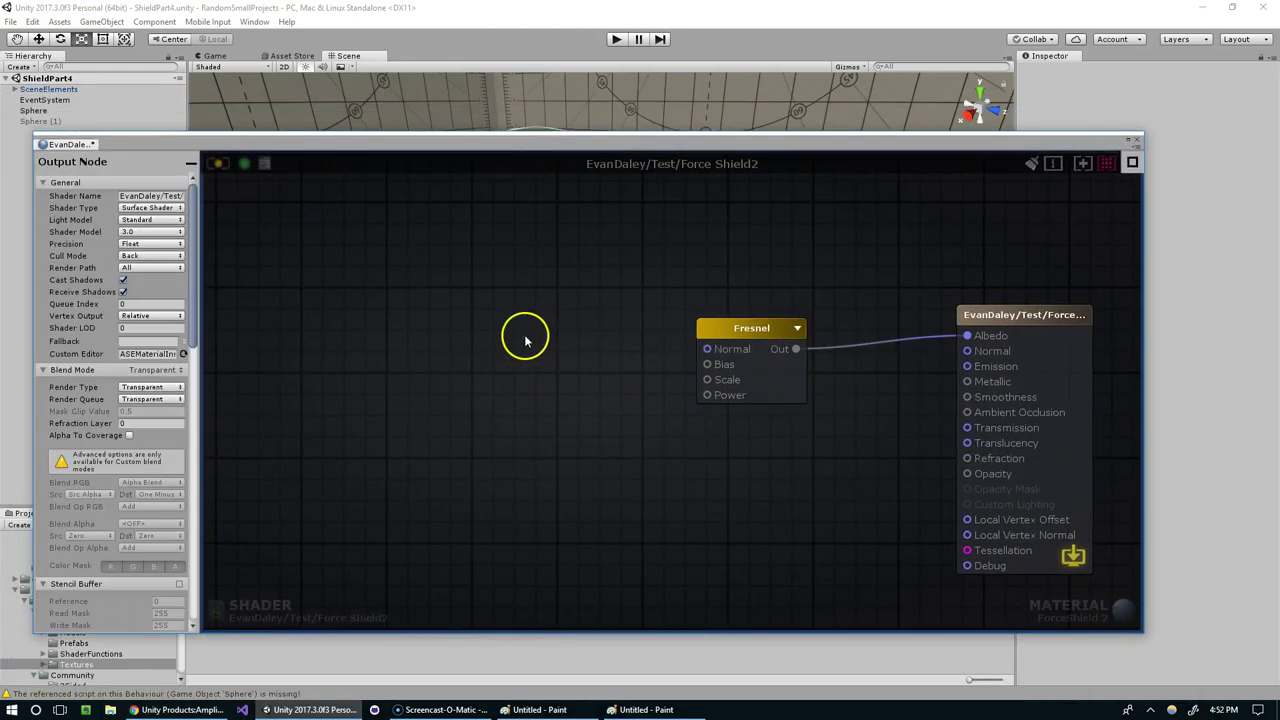
{"action": "left_click", "coordinate": [486, 343]}
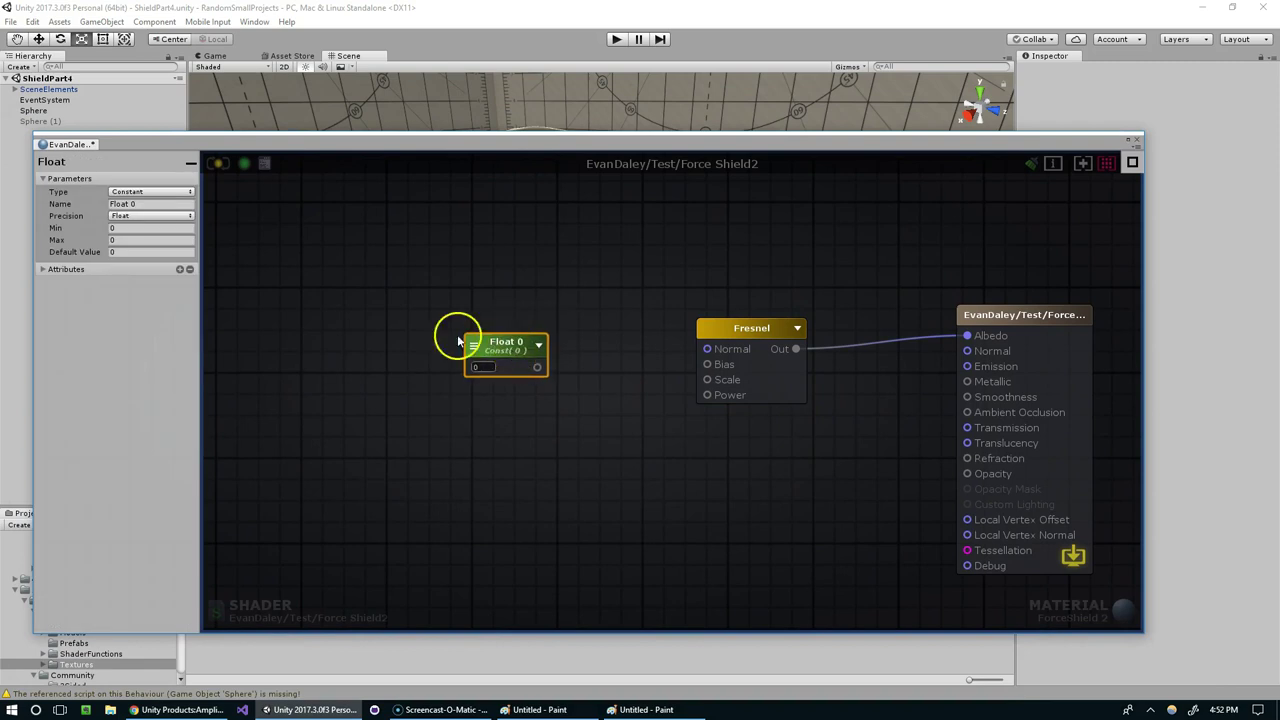
{"action": "left_click", "coordinate": [140, 191]}
{"action": "left_click", "coordinate": [140, 220]}
{"action": "left_click", "coordinate": [179, 205]}
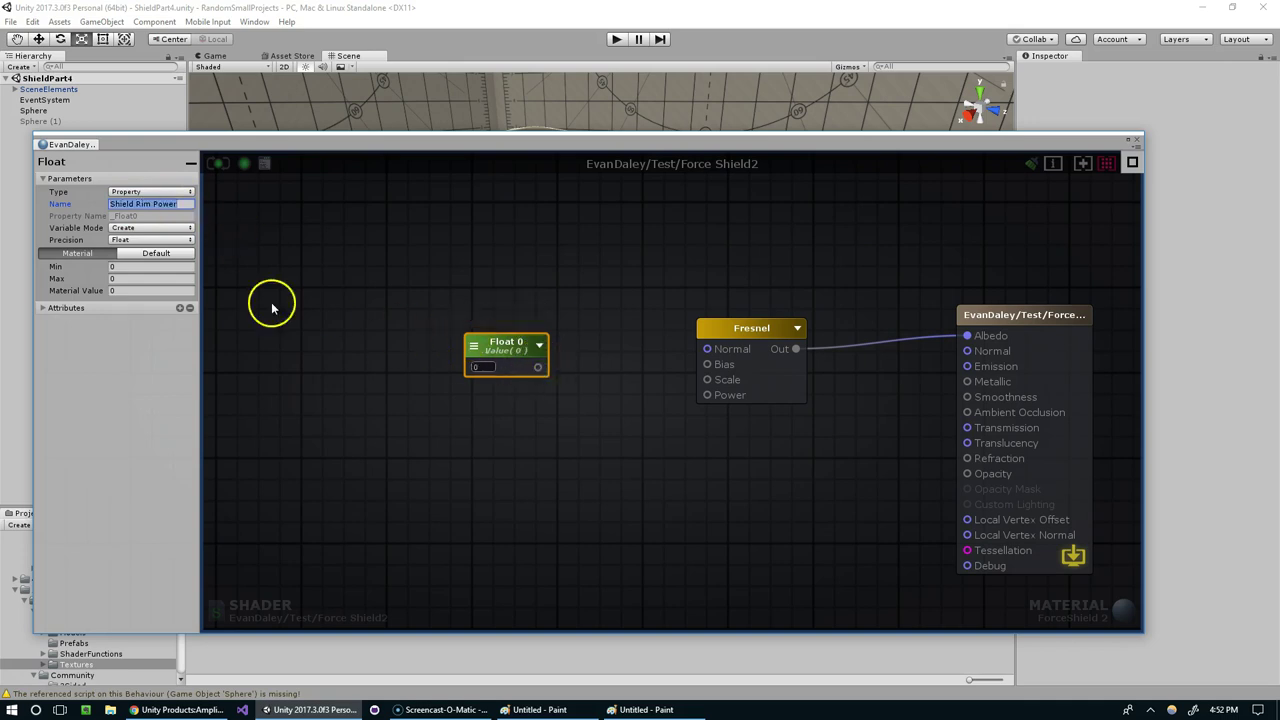
{"action": "left_click", "coordinate": [130, 279]}
{"action": "type", "text": "10"}
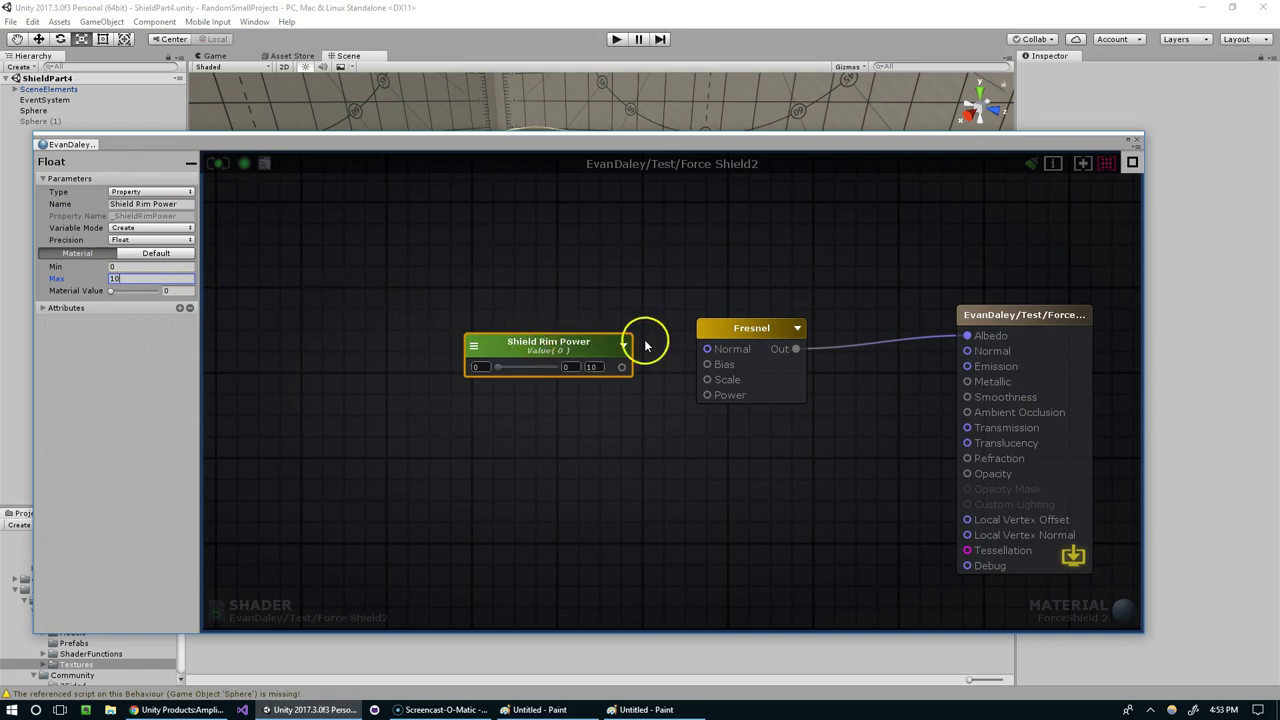
{"action": "left_click_drag", "start_coordinate": [582, 344], "coordinate": [707, 395]}
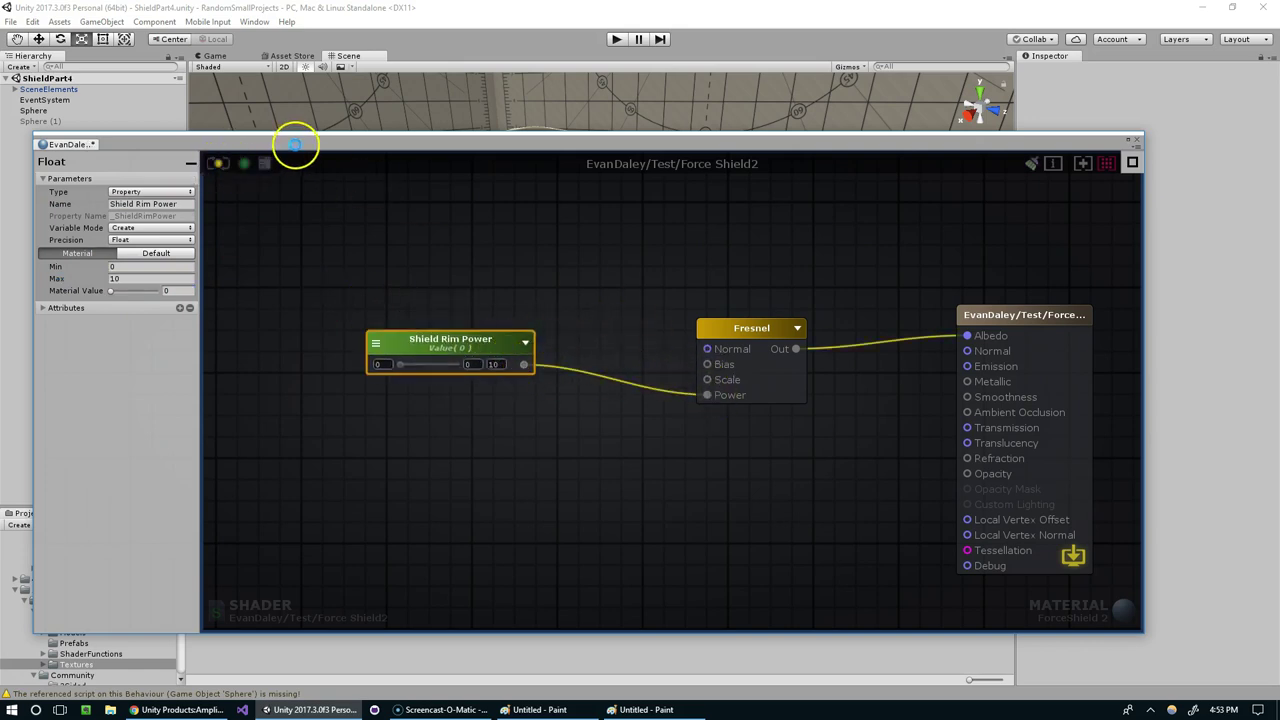
Open the sphere's ForceShield 2 material and set its Shield Rim Power to 1.05.
{"action": "left_click_drag", "start_coordinate": [295, 145], "coordinate": [283, 398]}
{"action": "left_click", "coordinate": [457, 251]}
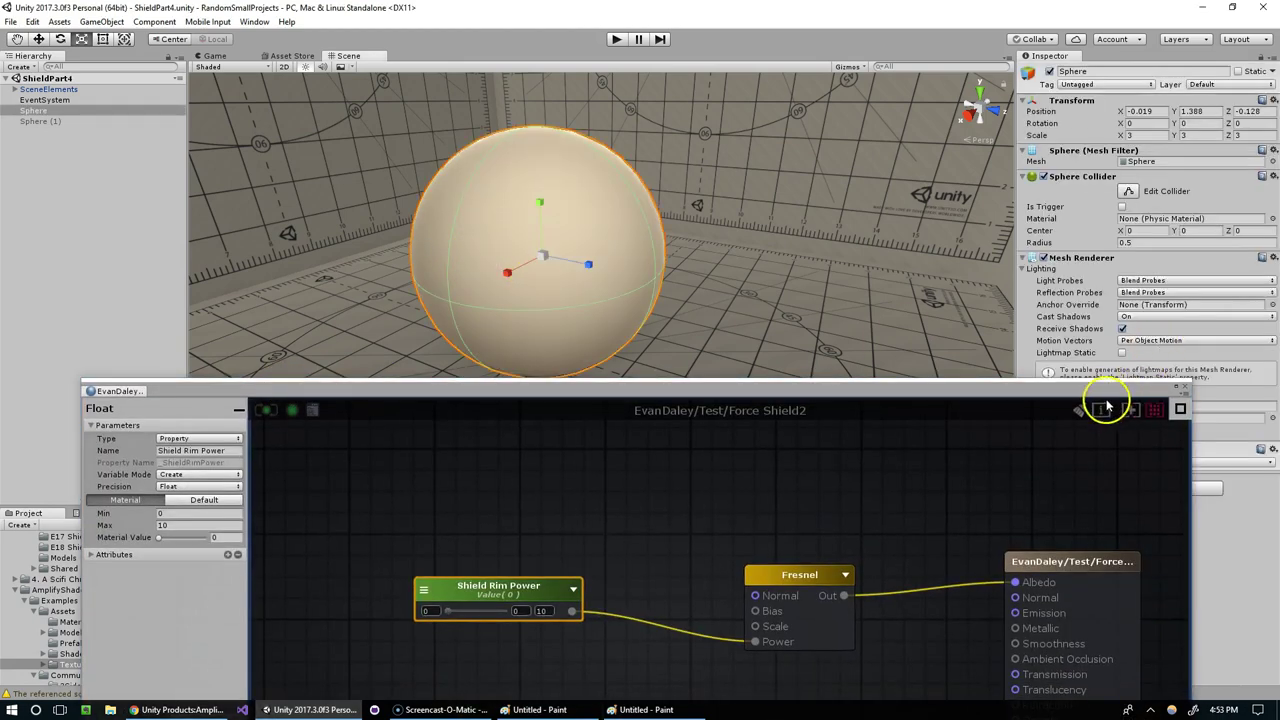
{"action": "left_click_drag", "start_coordinate": [1107, 405], "coordinate": [1037, 533]}
{"action": "left_click", "coordinate": [1167, 429]}
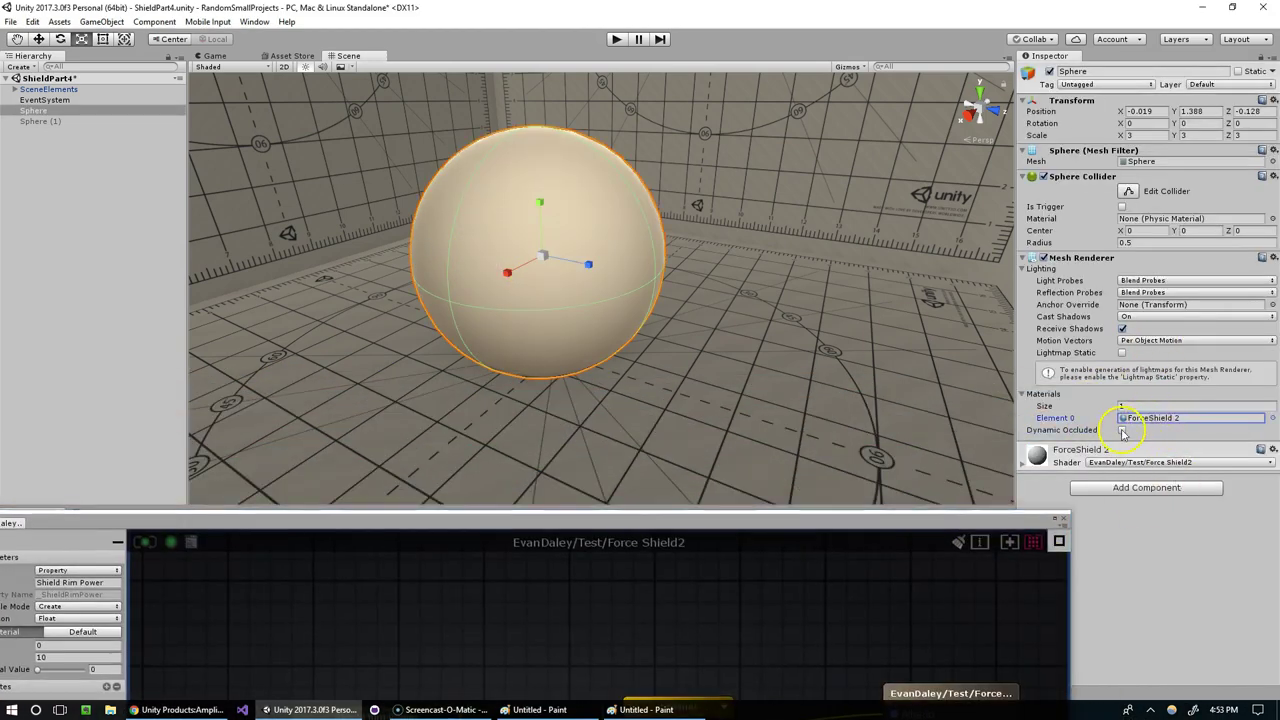
{"action": "left_click", "coordinate": [1122, 431]}
{"action": "scroll", "coordinate": [906, 374], "scroll_direction": "down", "scroll_amount": 4}
{"action": "middle_click_drag", "start_coordinate": [800, 372], "coordinate": [820, 205]}
{"action": "middle_click_drag", "start_coordinate": [697, 345], "coordinate": [712, 481]}
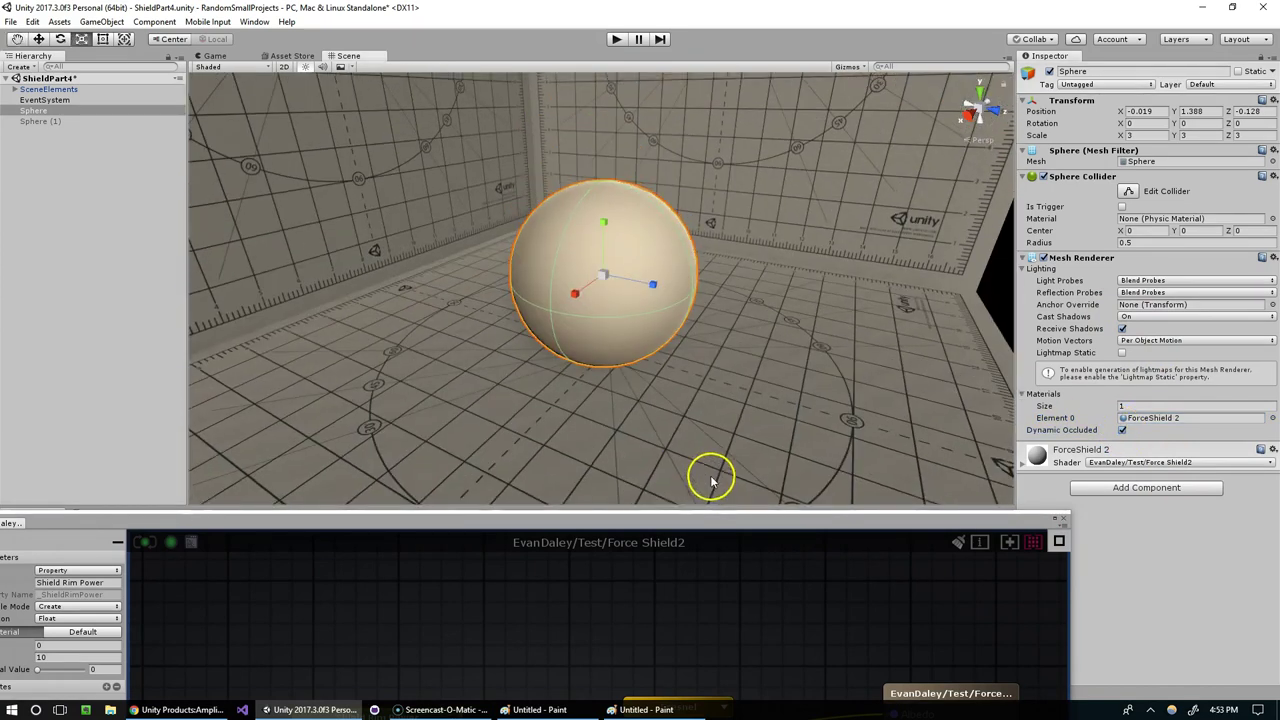
{"action": "left_click", "coordinate": [268, 560]}
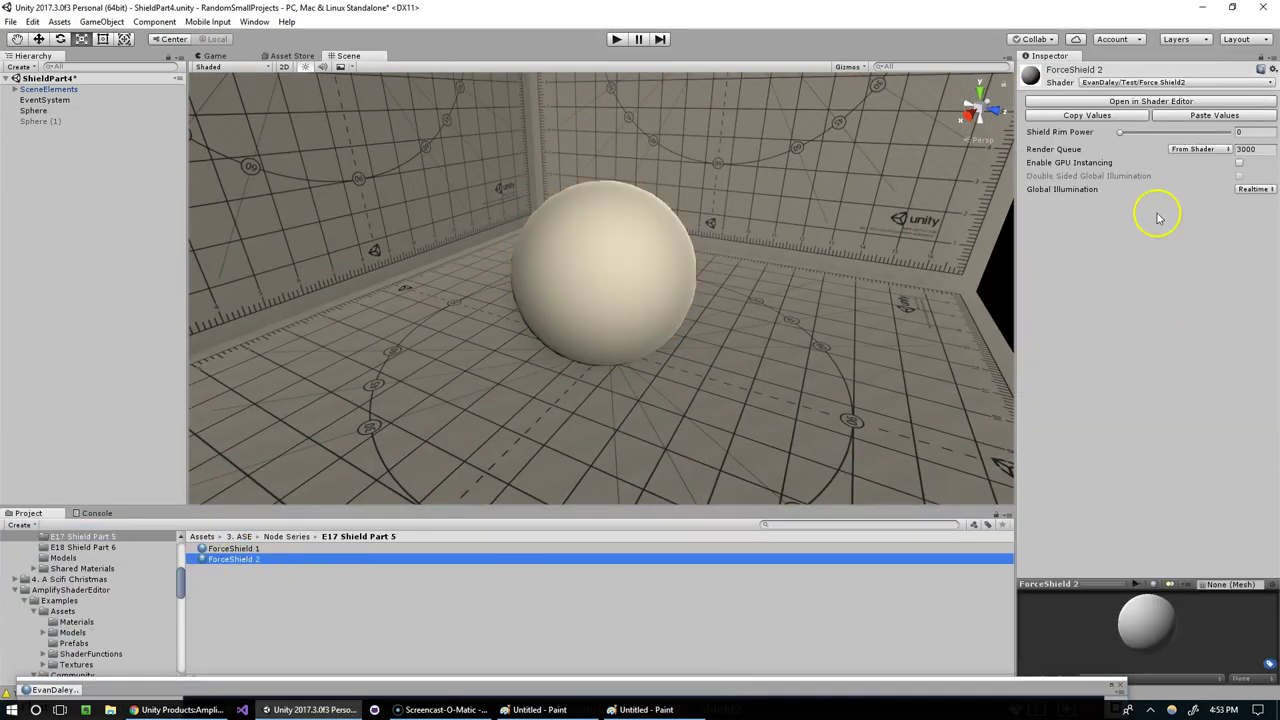
{"action": "mouse_move", "coordinate": [1124, 132]}
{"action": "left_mouse_down"}
{"action": "mouse_move", "coordinate": [1208, 133]}
{"action": "mouse_move", "coordinate": [1132, 155]}
{"action": "mouse_move", "coordinate": [1170, 130]}
{"action": "mouse_move", "coordinate": [1120, 140]}
{"action": "mouse_move", "coordinate": [1133, 132]}
{"action": "left_mouse_up"}
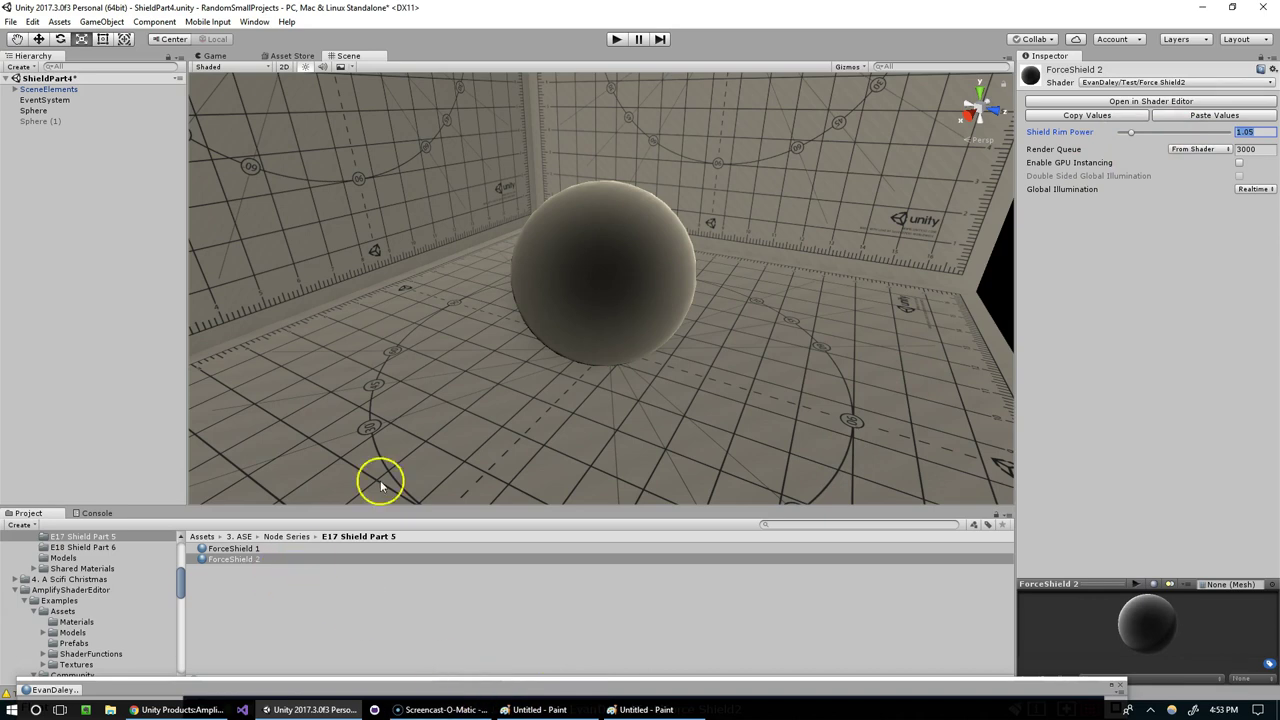
Insert a Remap node between Shield Rim Power and the Fresnel node's Power input.
{"action": "left_click_drag", "start_coordinate": [128, 688], "coordinate": [200, 112]}
{"action": "right_click", "coordinate": [646, 378]}
{"action": "type", "text": "rem"}
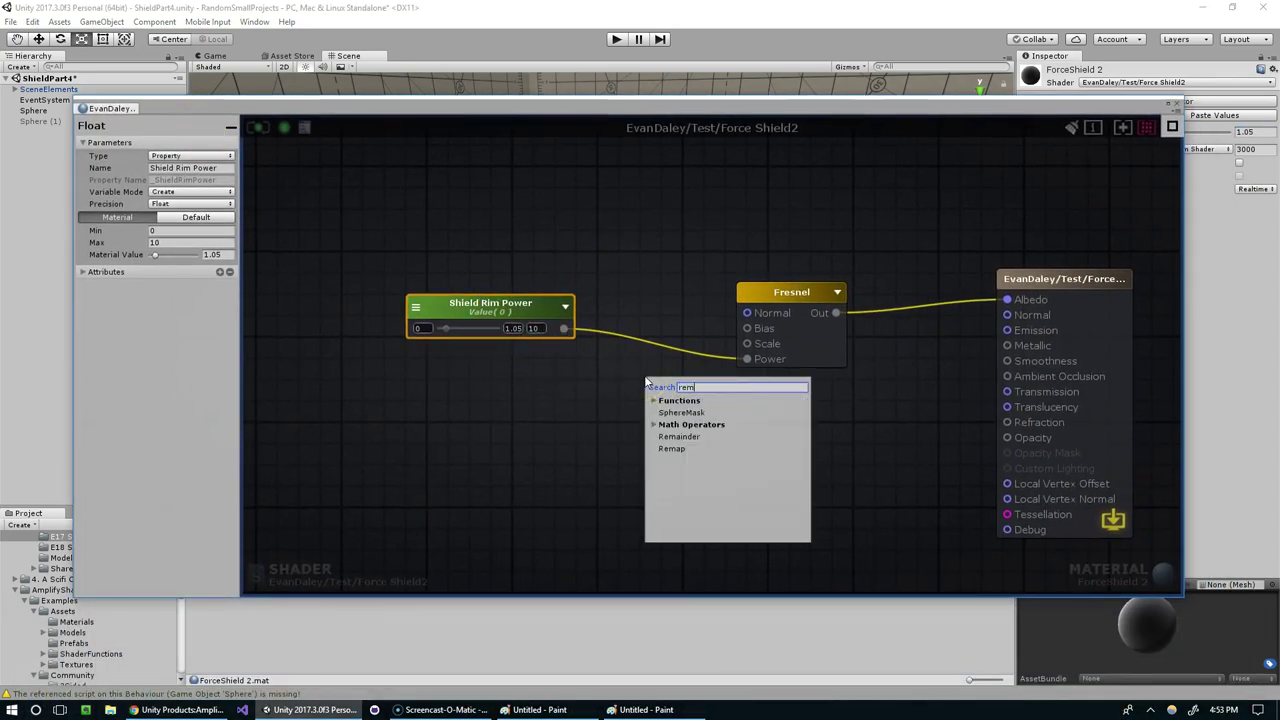
{"action": "left_click", "coordinate": [668, 449]}
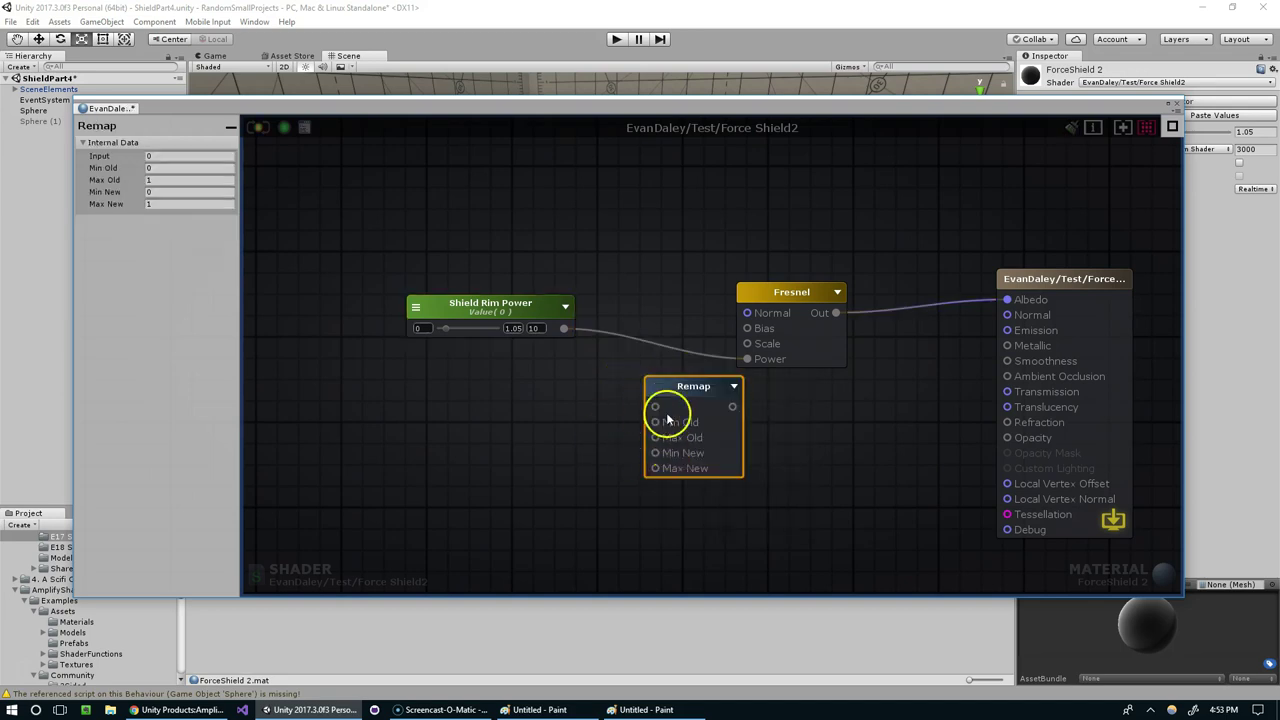
{"action": "left_click_drag", "start_coordinate": [677, 373], "coordinate": [617, 368]}
{"action": "left_click_drag", "start_coordinate": [566, 326], "coordinate": [593, 391]}
{"action": "left_click_drag", "start_coordinate": [670, 391], "coordinate": [646, 323]}
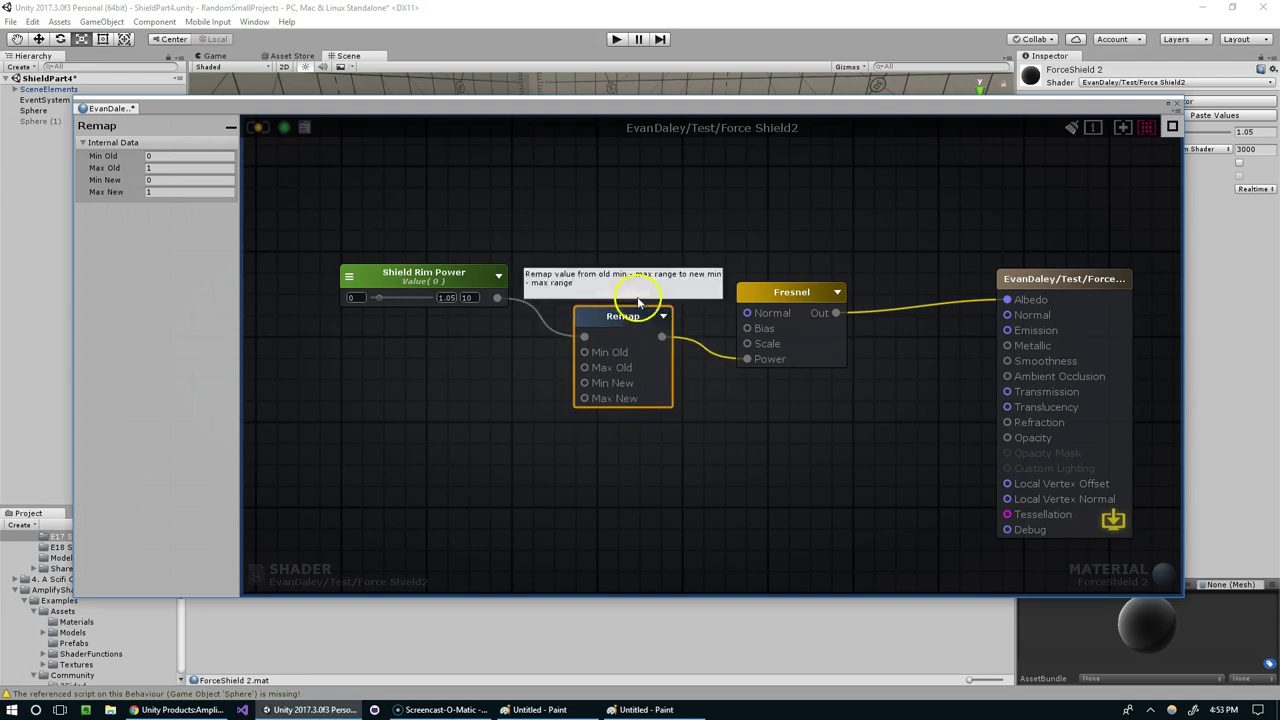
Set the Remap node's Max Old to 10, Min New to 10 and Max New to 0.
{"action": "type", "text": "10"}
{"action": "key", "text": "Tab"}
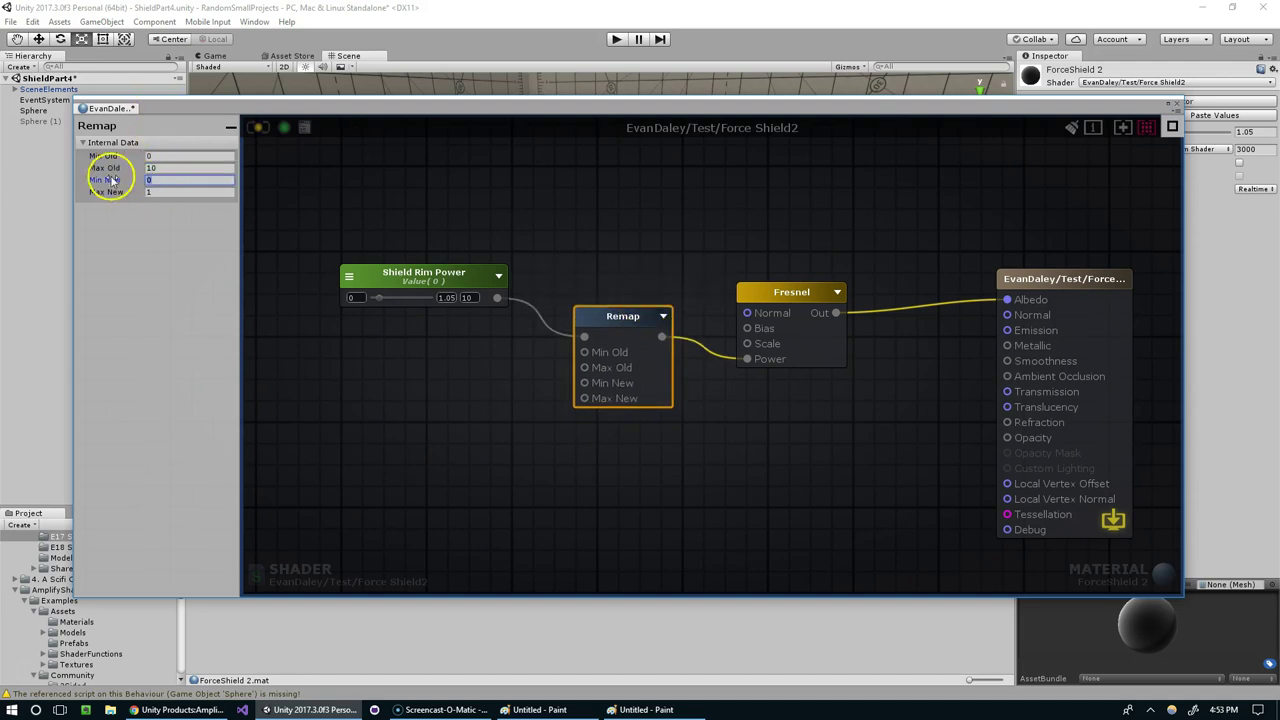
{"action": "key", "text": "Tab"}
{"action": "type", "text": "0"}
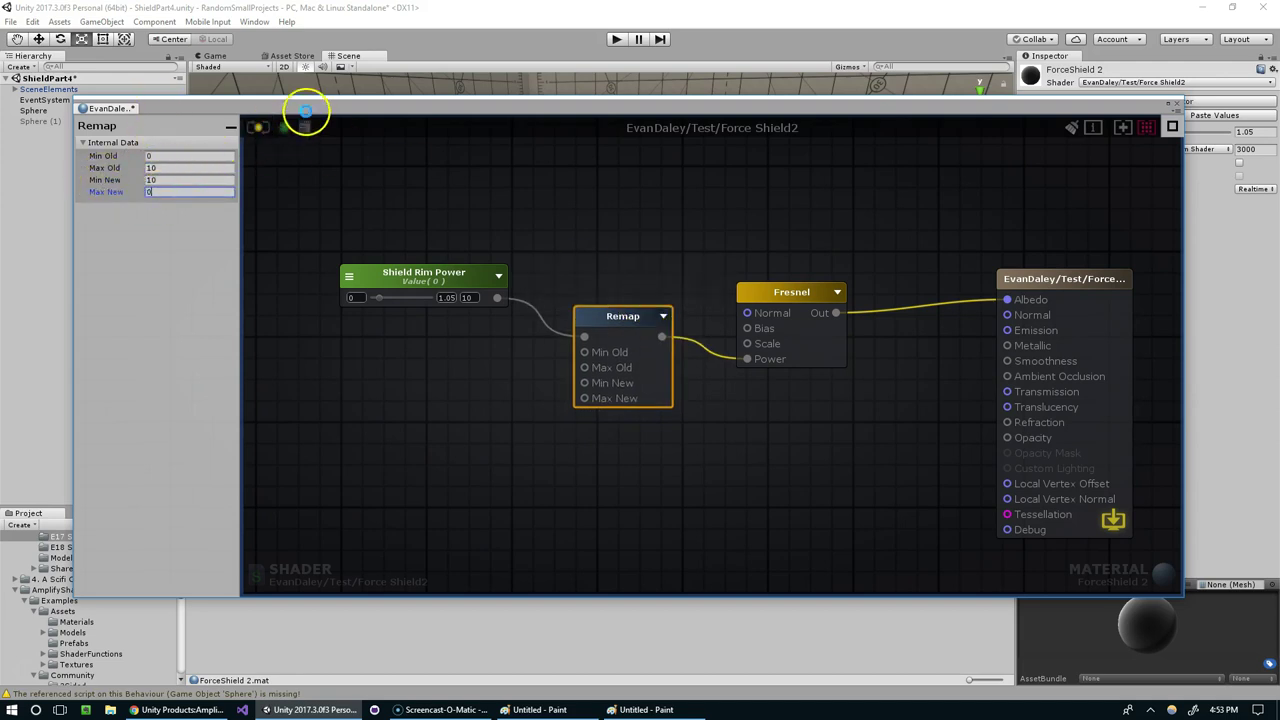
Set the ForceShield 2 material's Shield Rim Power to 8.67 to try the remapped range.
{"action": "left_click_drag", "start_coordinate": [314, 110], "coordinate": [279, 494]}
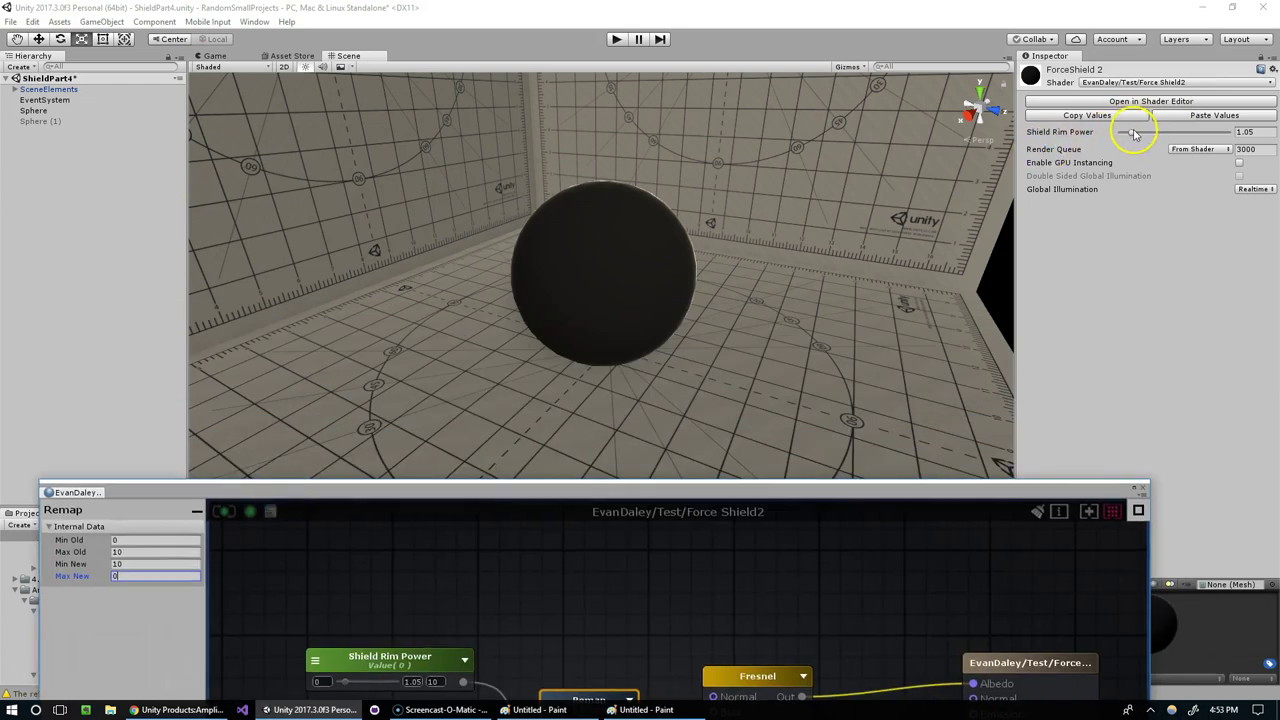
{"action": "left_click_drag", "start_coordinate": [1134, 134], "coordinate": [1216, 137]}
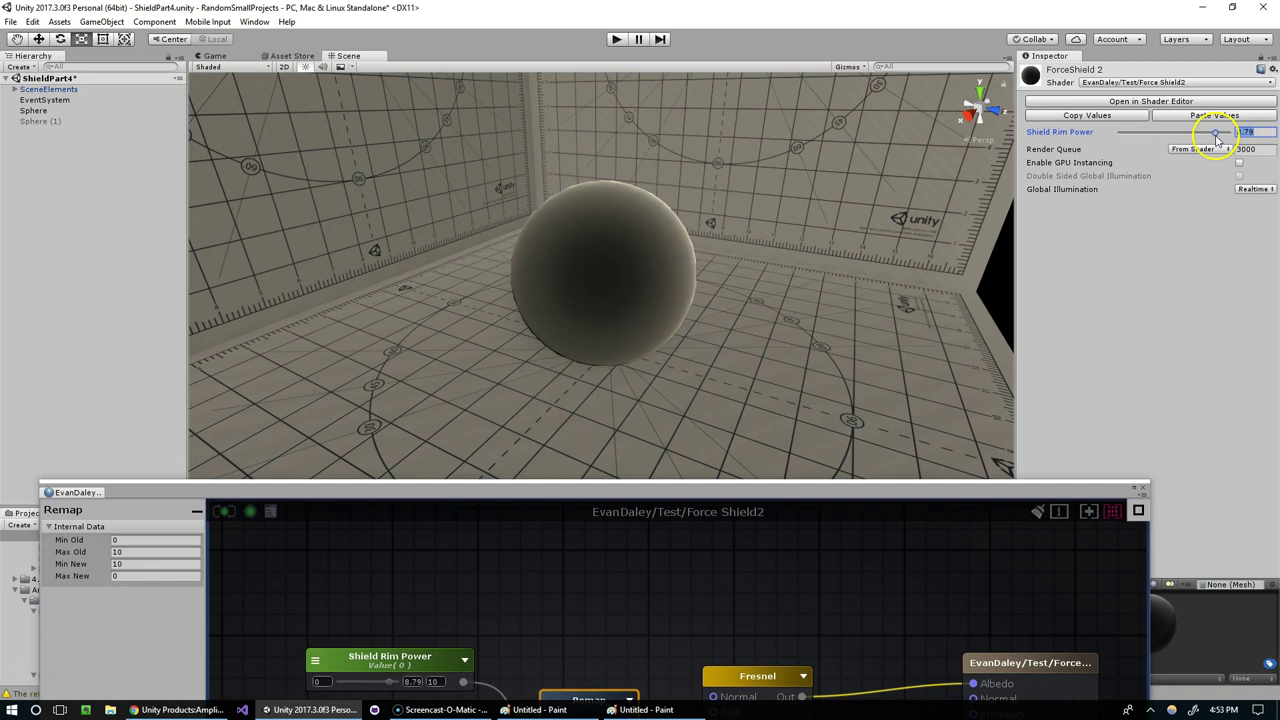
{"action": "left_click_drag", "start_coordinate": [778, 484], "coordinate": [760, 93]}
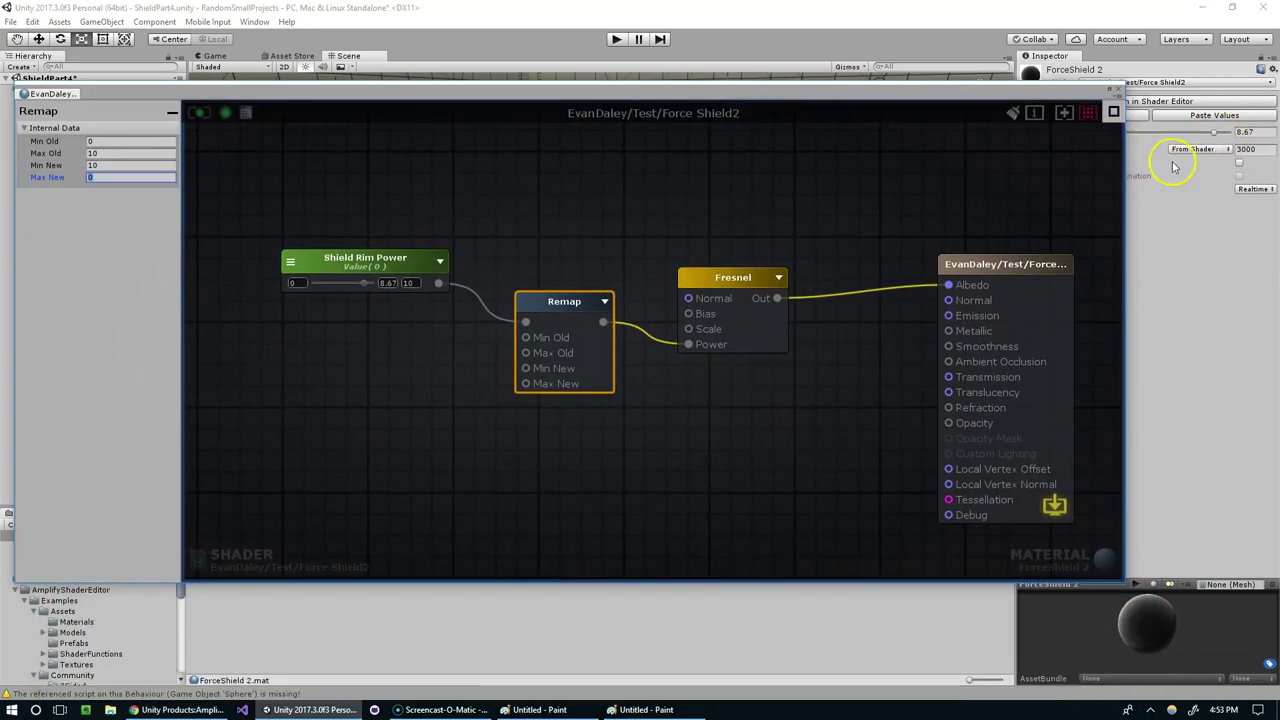
Move the Shield Rim Power, Remap and Fresnel nodes together down and left to free space above them.
{"action": "left_click_drag", "start_coordinate": [349, 191], "coordinate": [676, 396]}
{"action": "left_click_drag", "start_coordinate": [753, 281], "coordinate": [686, 336]}
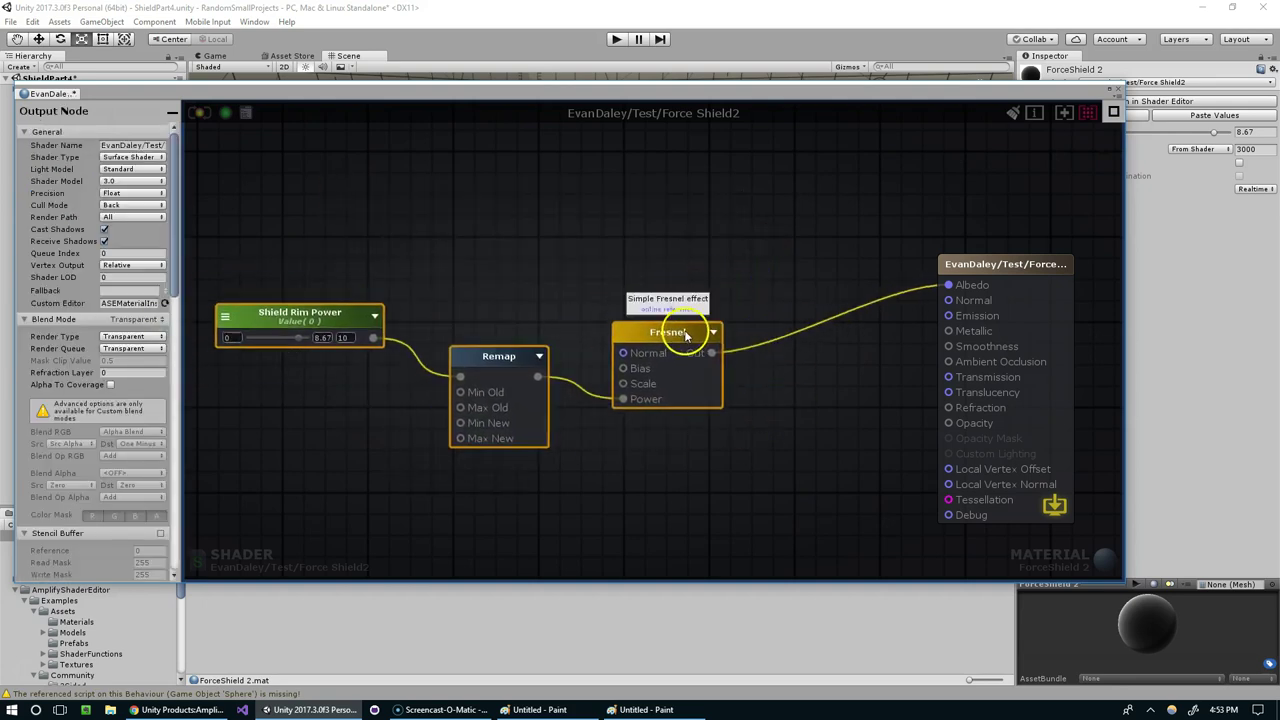
{"action": "left_click", "coordinate": [635, 197]}
Add a Color node in the empty area above the Fresnel node.
{"action": "middle_click_drag", "start_coordinate": [626, 180], "coordinate": [646, 226]}
{"action": "right_click", "coordinate": [645, 226]}
{"action": "left_click", "coordinate": [617, 214]}
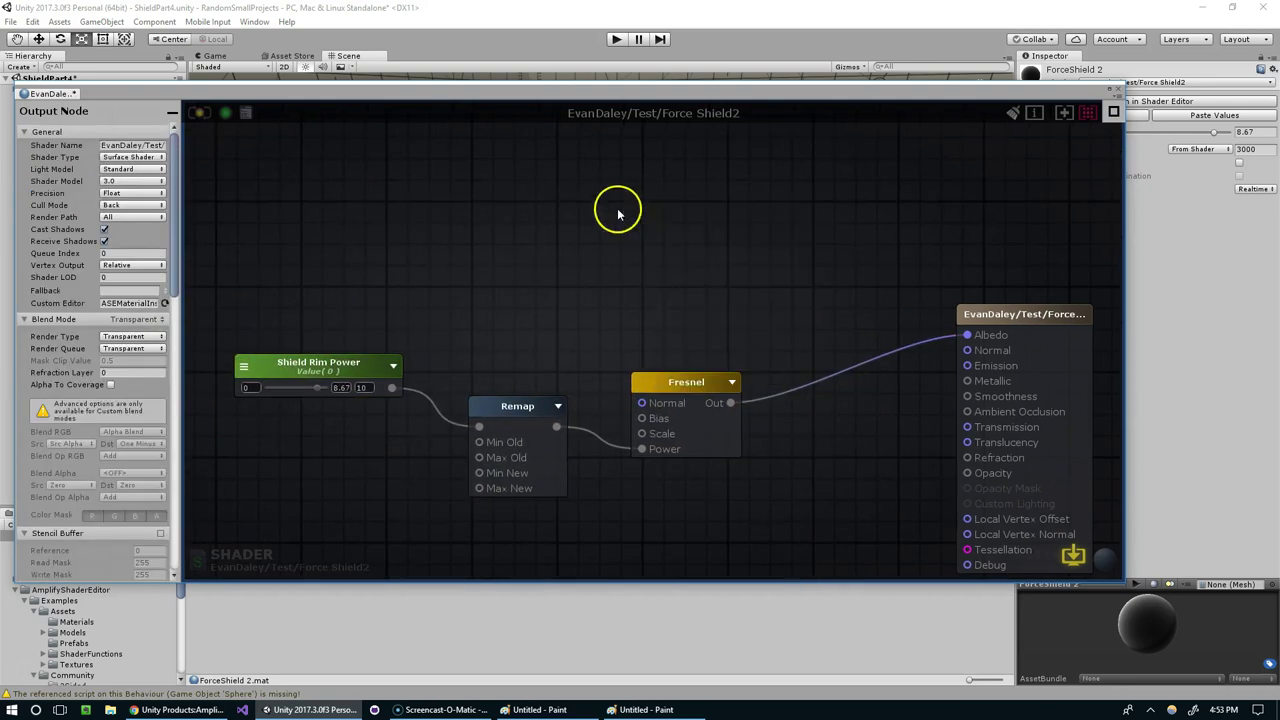
{"action": "key", "text": "5"}
{"action": "left_click", "coordinate": [626, 198]}
Add a Multiply node and place it between the Color node and the output node.
{"action": "left_click_drag", "start_coordinate": [720, 210], "coordinate": [814, 250]}
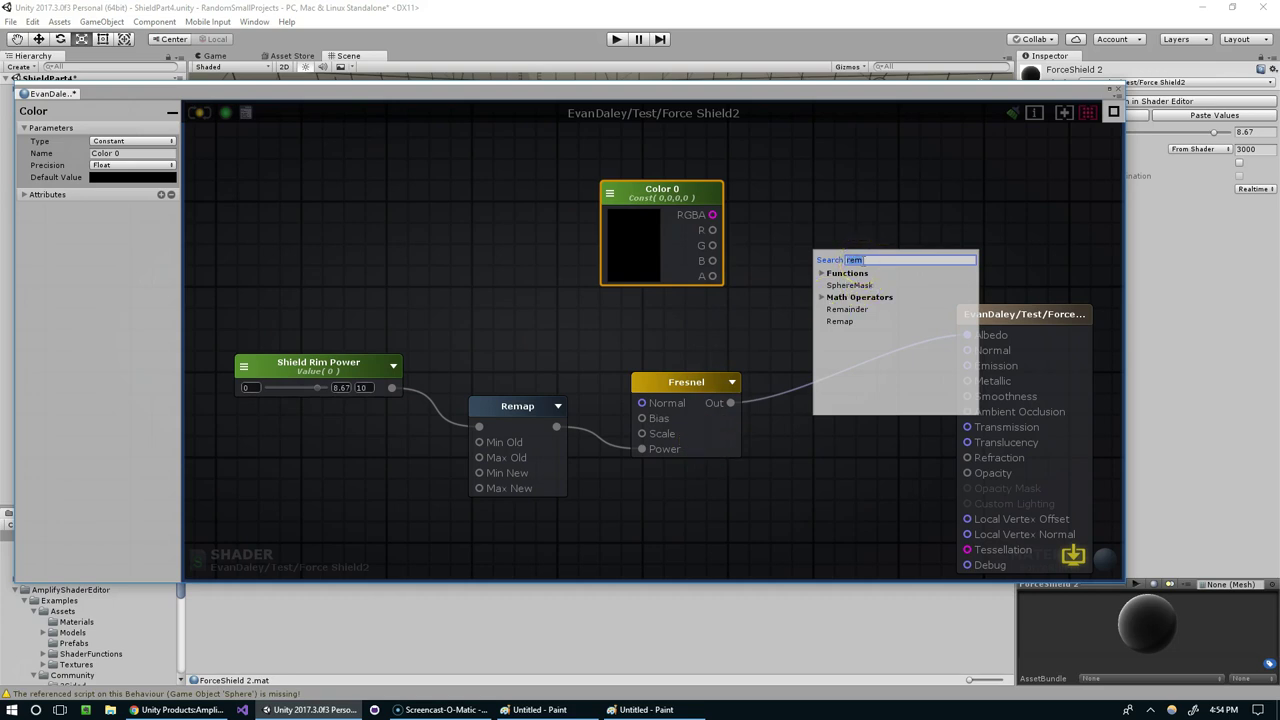
{"action": "type", "text": "mu"}
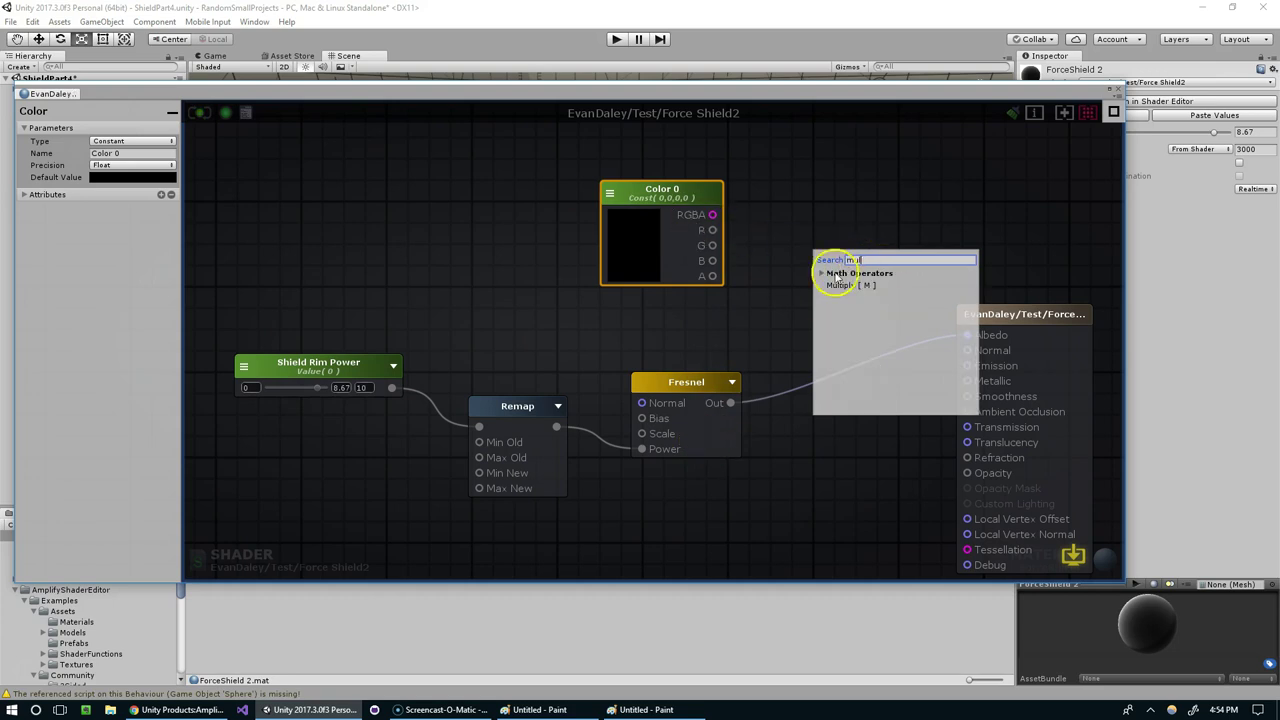
{"action": "type", "text": "l"}
{"action": "left_click", "coordinate": [845, 285]}
{"action": "left_click_drag", "start_coordinate": [846, 266], "coordinate": [826, 277]}
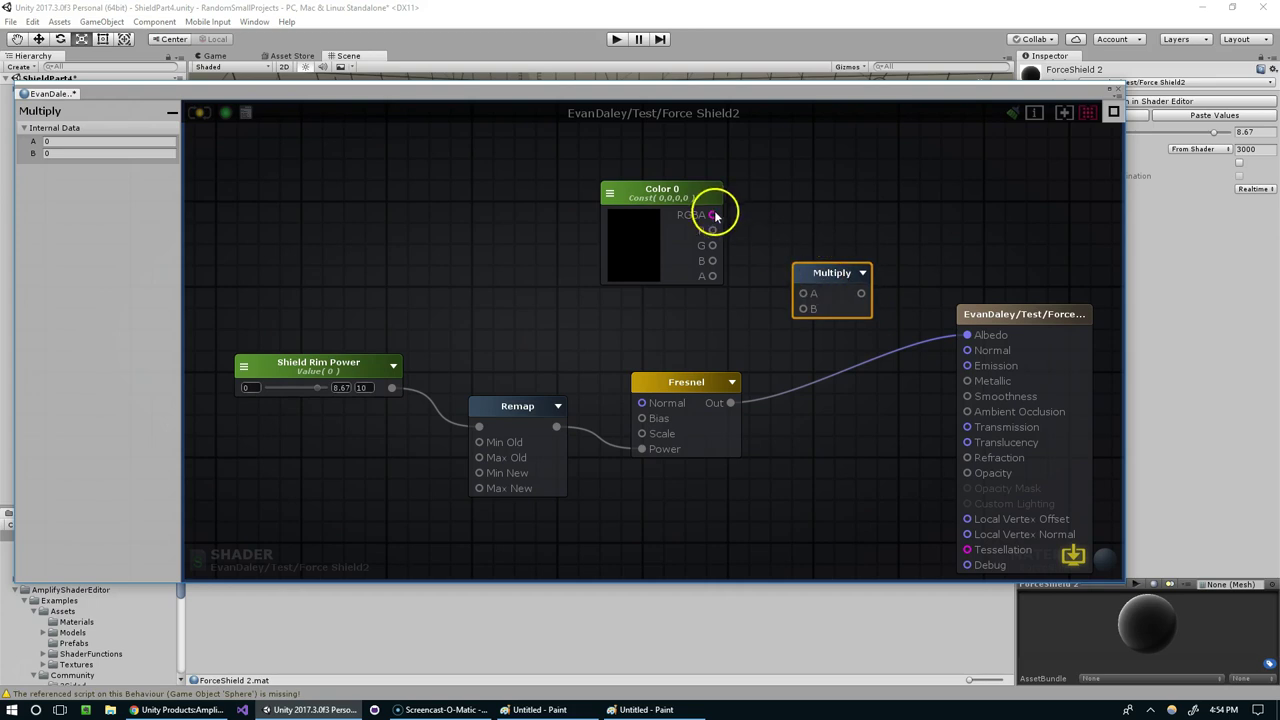
Multiply the Color node's RGBA output by the Fresnel output, and feed the result into Albedo and Emission.
{"action": "left_click_drag", "start_coordinate": [713, 215], "coordinate": [804, 293]}
{"action": "left_click_drag", "start_coordinate": [731, 403], "coordinate": [967, 335]}
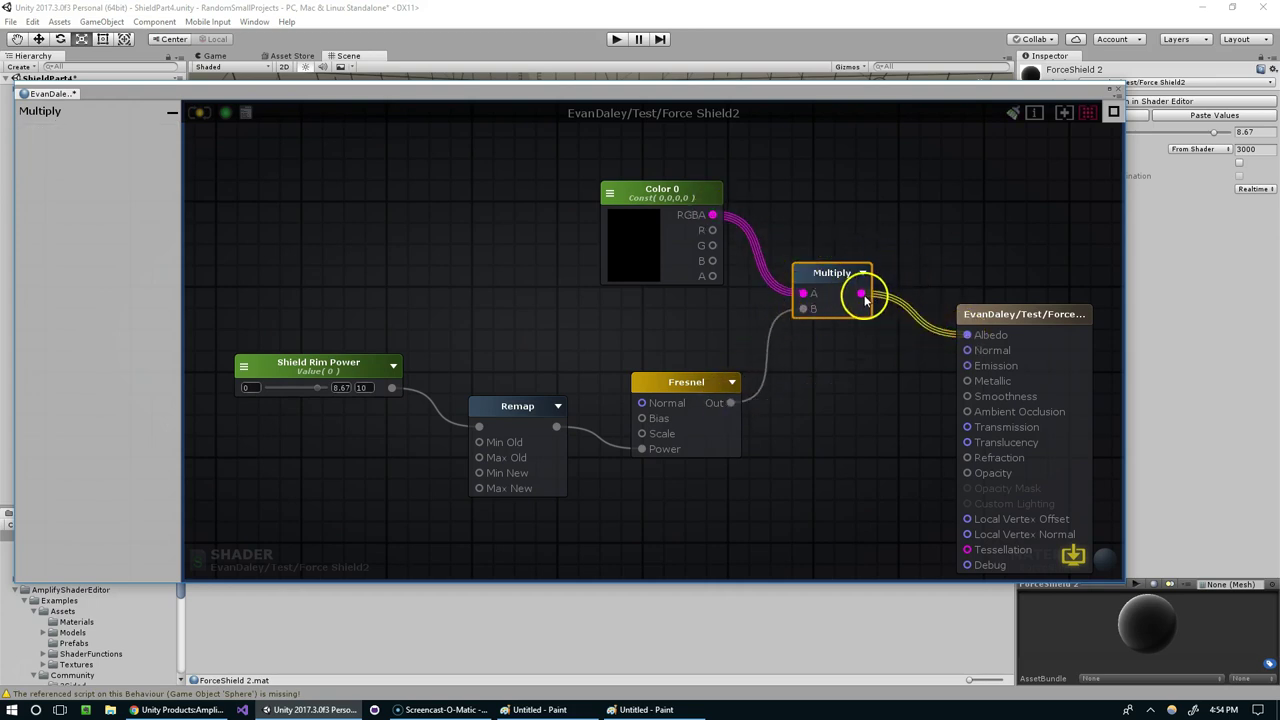
{"action": "left_click_drag", "start_coordinate": [861, 293], "coordinate": [968, 366]}
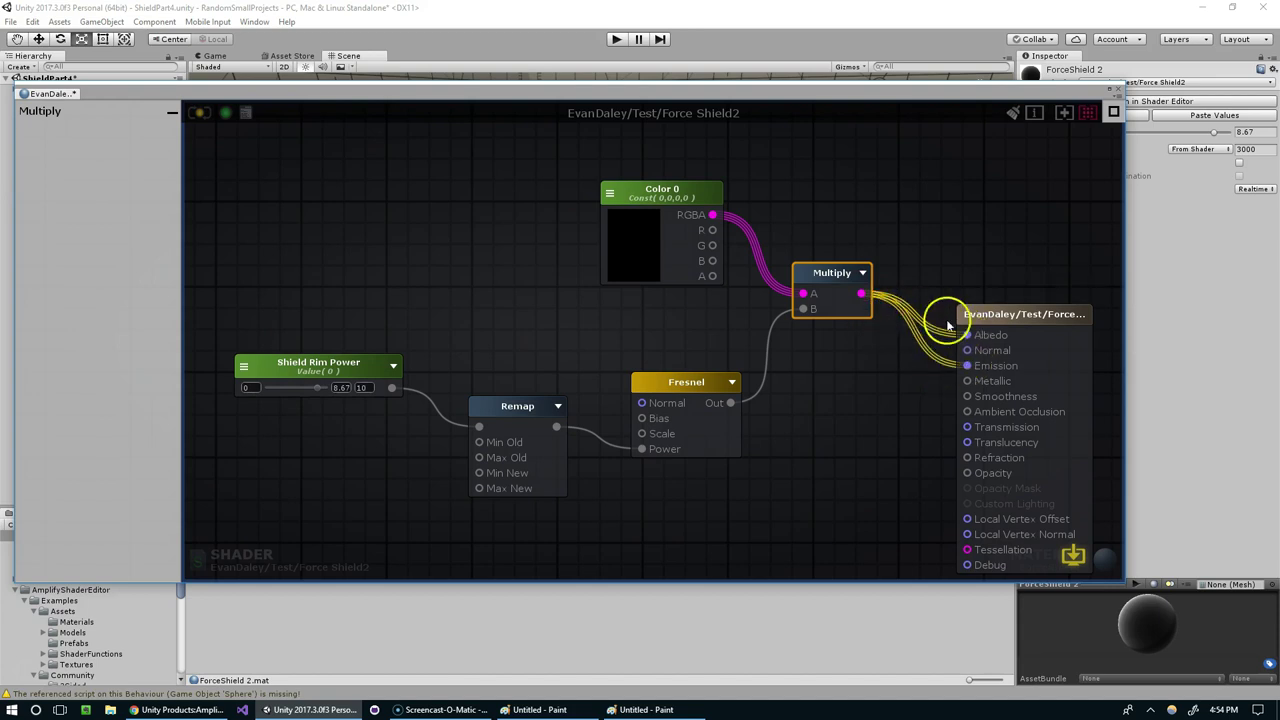
Set the Color node's default value to orange BB803D00, update the shader and check the coloured rim on the sphere.
{"action": "left_click", "coordinate": [671, 189]}
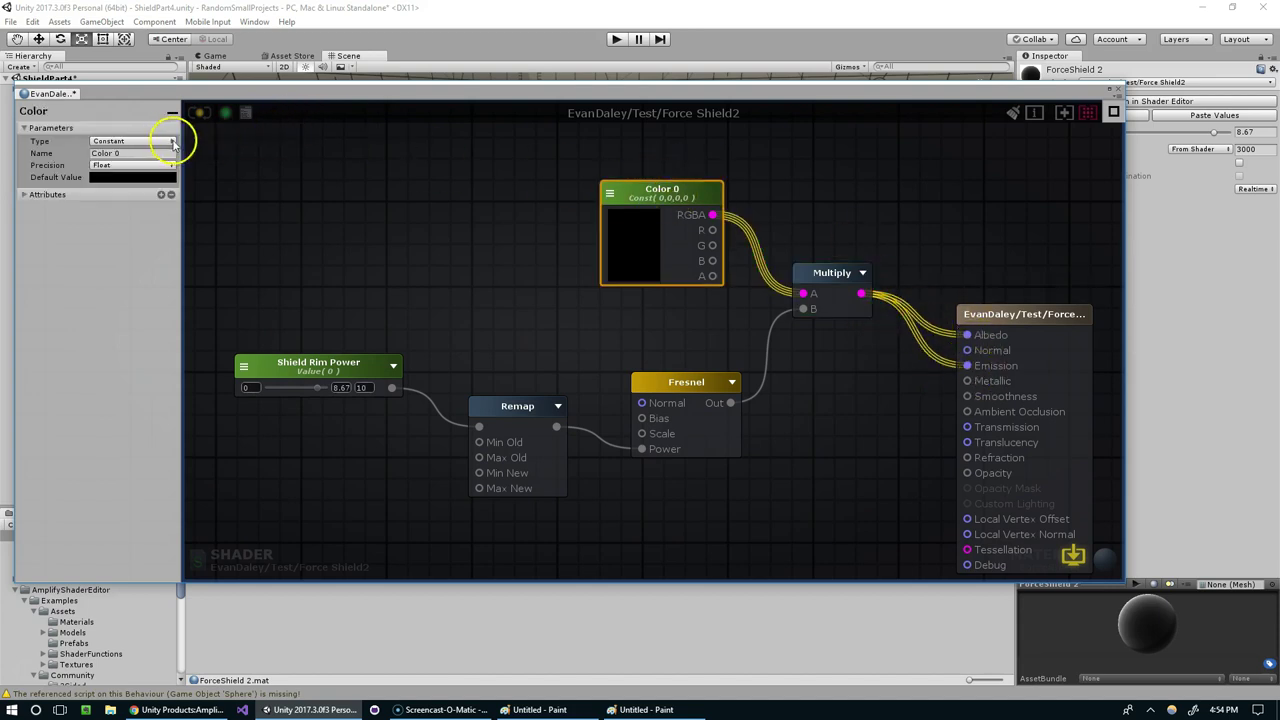
{"action": "left_click", "coordinate": [647, 258]}
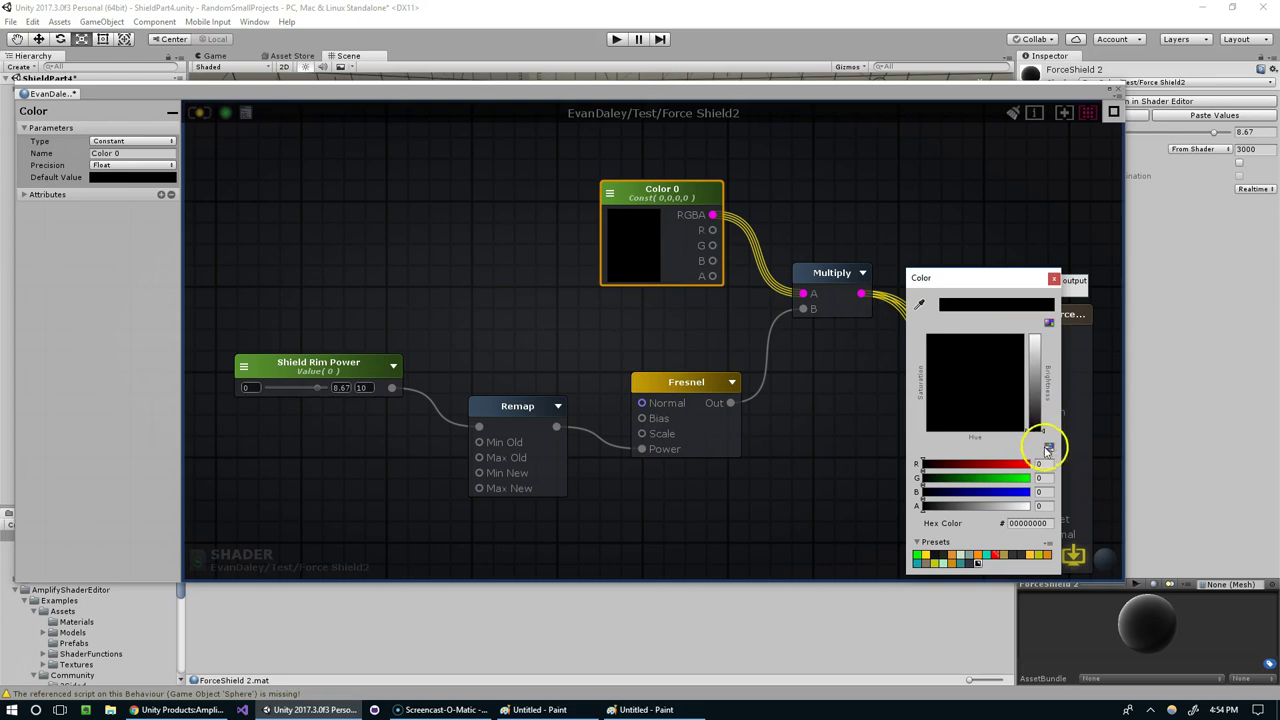
{"action": "left_click", "coordinate": [1040, 351]}
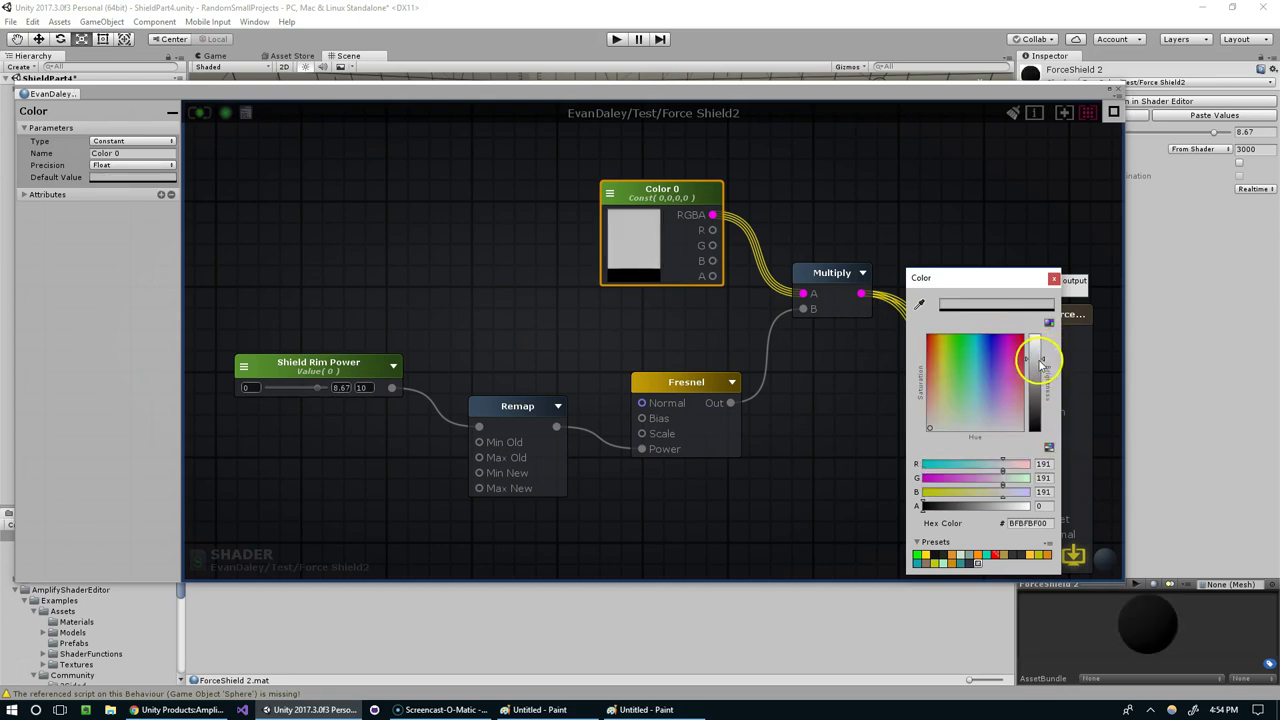
{"action": "left_click_drag", "start_coordinate": [944, 350], "coordinate": [940, 370]}
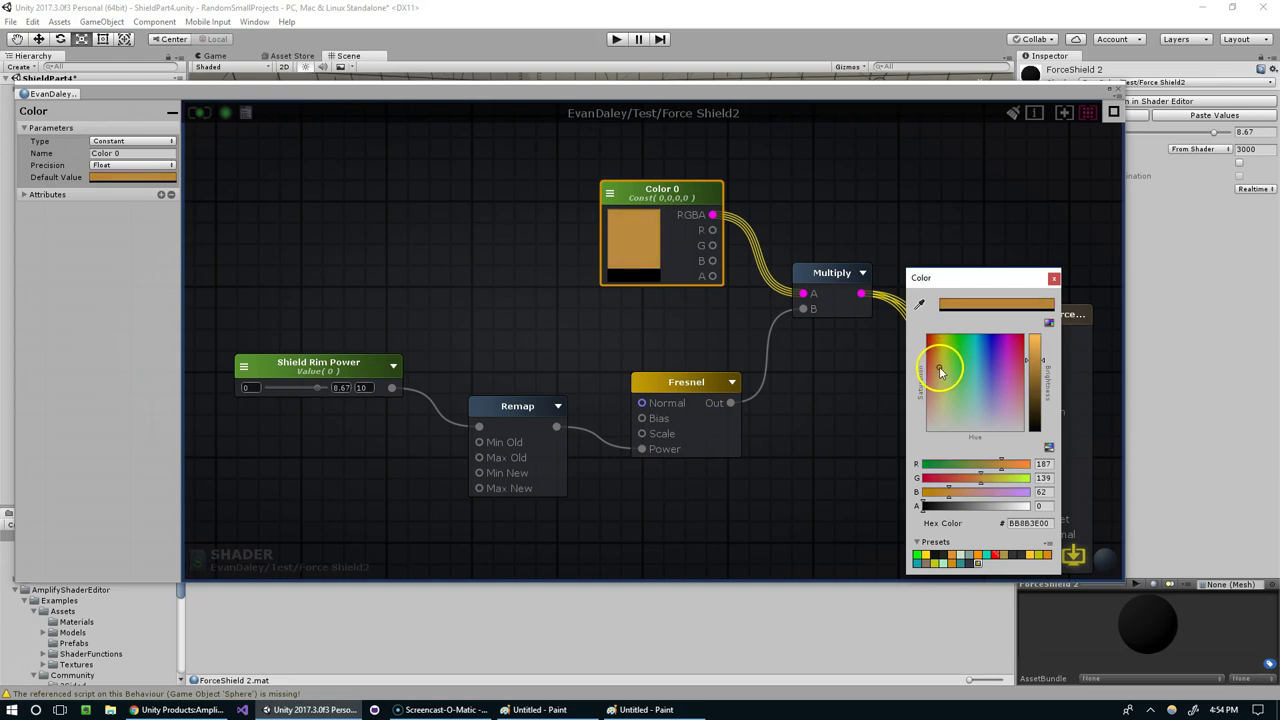
{"action": "left_click", "coordinate": [1053, 279]}
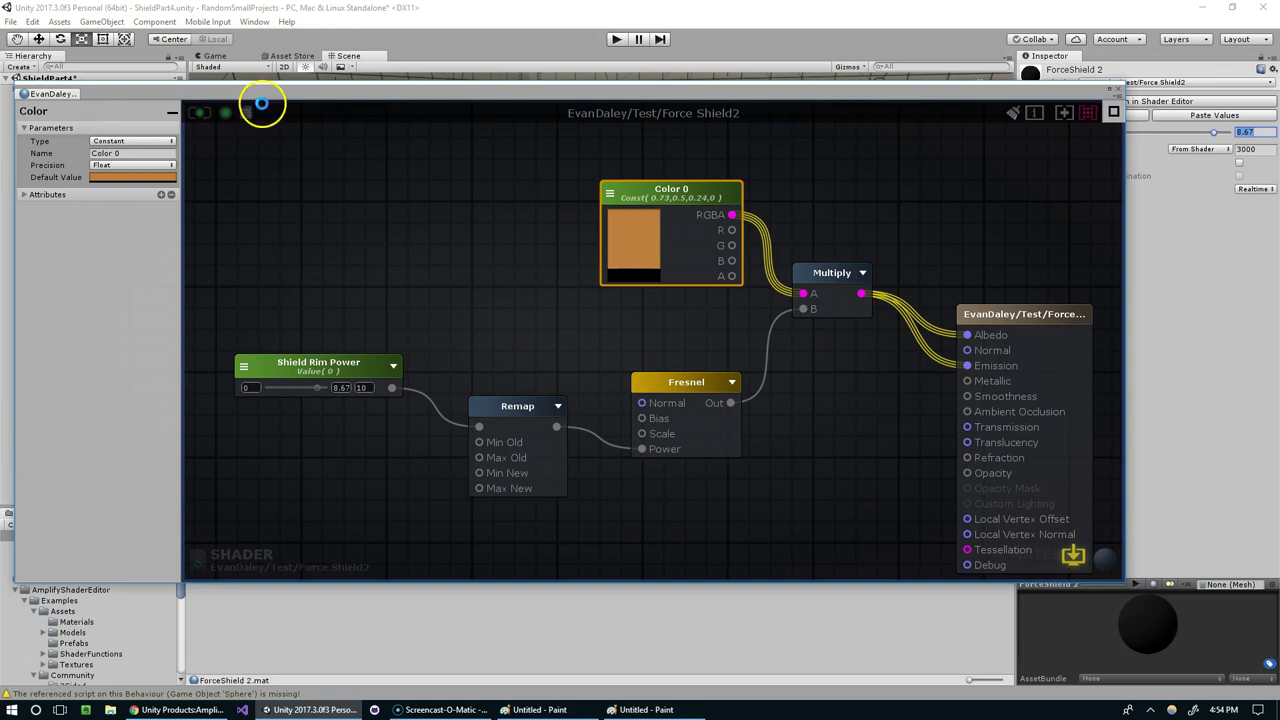
{"action": "left_click", "coordinate": [261, 103]}
{"action": "left_click_drag", "start_coordinate": [307, 92], "coordinate": [380, 402]}
{"action": "right_click_drag", "start_coordinate": [730, 201], "coordinate": [511, 200]}
{"action": "middle_click_drag", "start_coordinate": [511, 200], "coordinate": [667, 194]}
{"action": "left_click_drag", "start_coordinate": [667, 193], "coordinate": [694, 134], "text": "alt"}
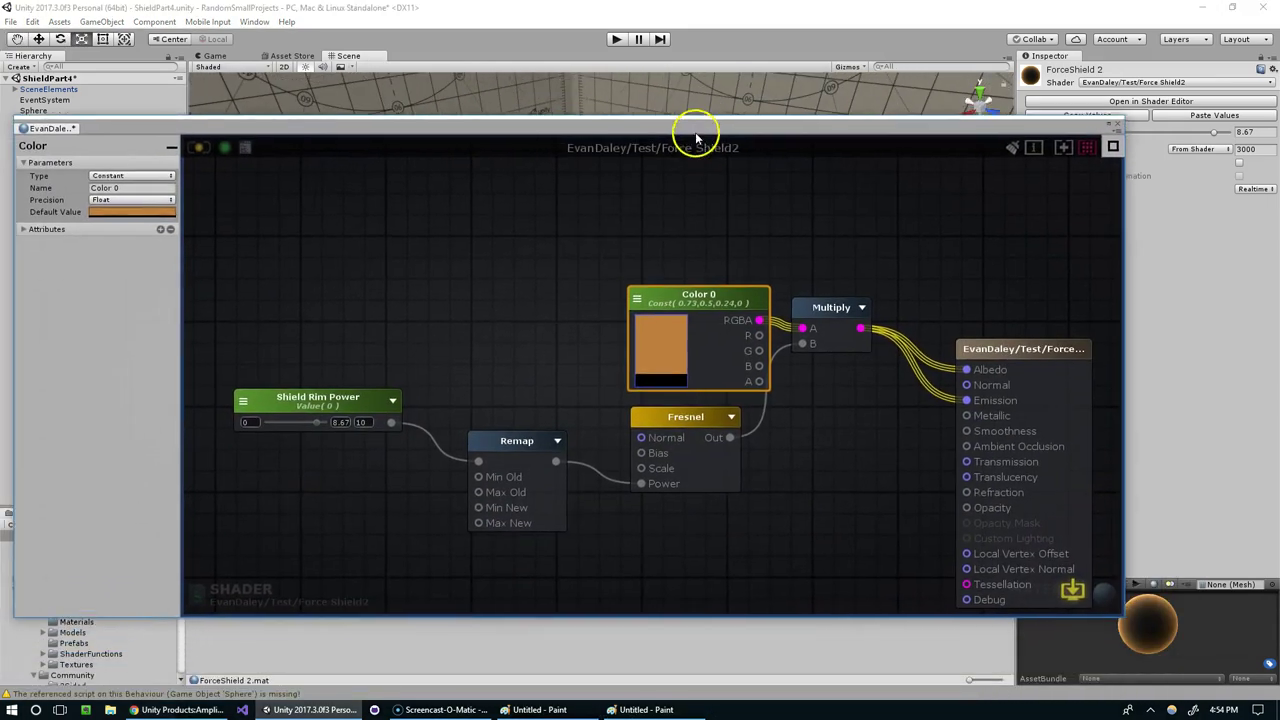
Move the Color node up clear of the Fresnel node, and connect the Fresnel output to Opacity.
{"action": "left_click_drag", "start_coordinate": [716, 261], "coordinate": [705, 255]}
{"action": "middle_click_drag", "start_coordinate": [845, 305], "coordinate": [885, 255]}
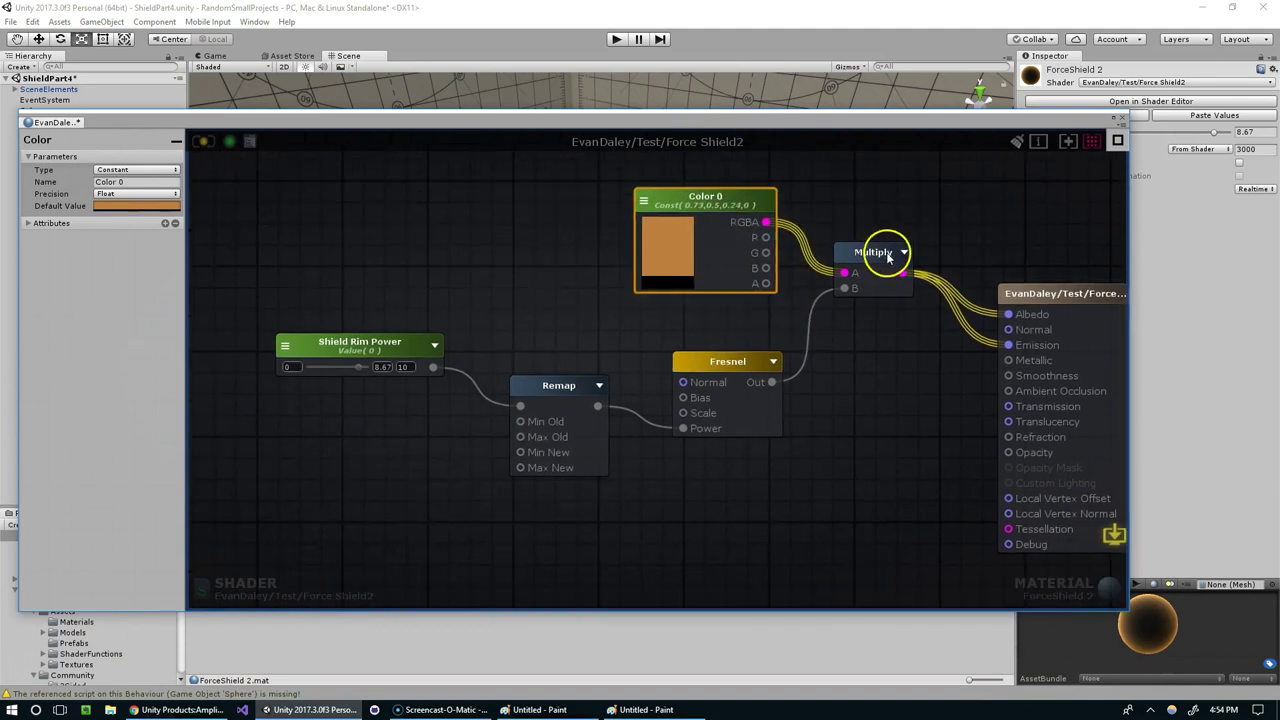
{"action": "middle_click_drag", "start_coordinate": [710, 446], "coordinate": [714, 408]}
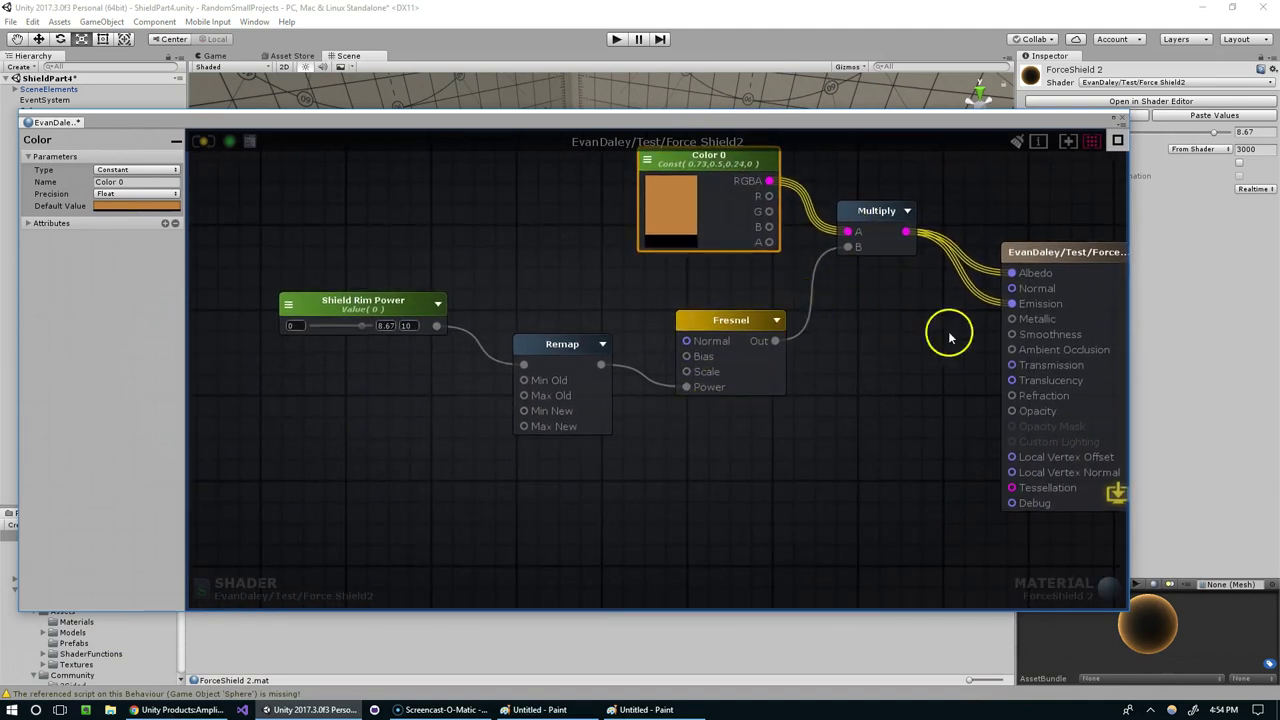
{"action": "left_click_drag", "start_coordinate": [775, 341], "coordinate": [1012, 411]}
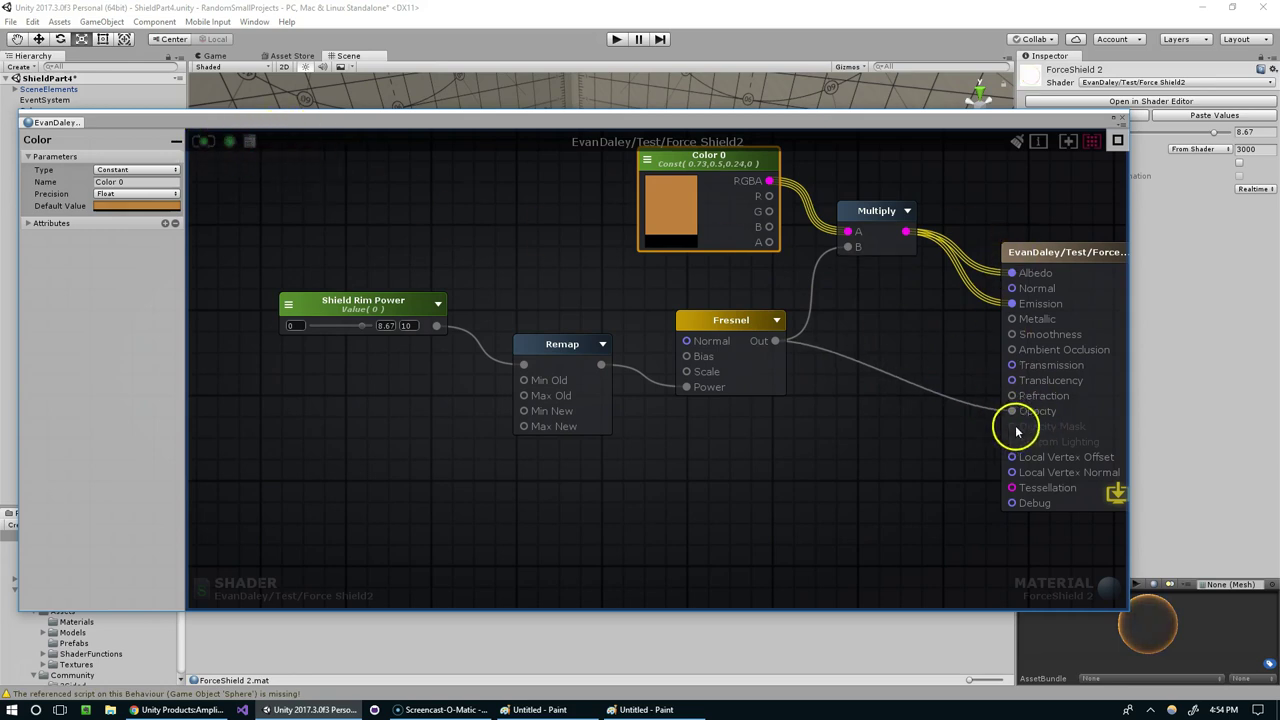
Review the Render Type options in the output node's Blend Mode settings.
{"action": "left_click", "coordinate": [683, 264]}
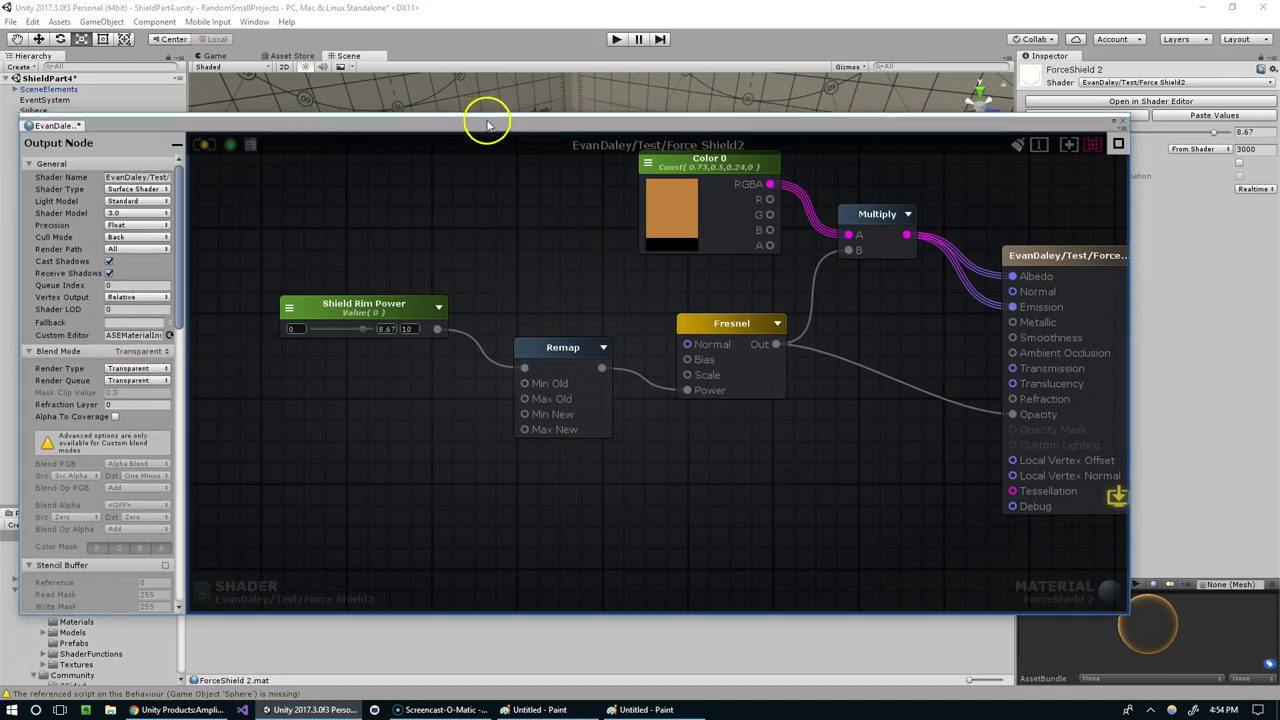
{"action": "left_click_drag", "start_coordinate": [486, 123], "coordinate": [546, 177]}
{"action": "left_click", "coordinate": [190, 420]}
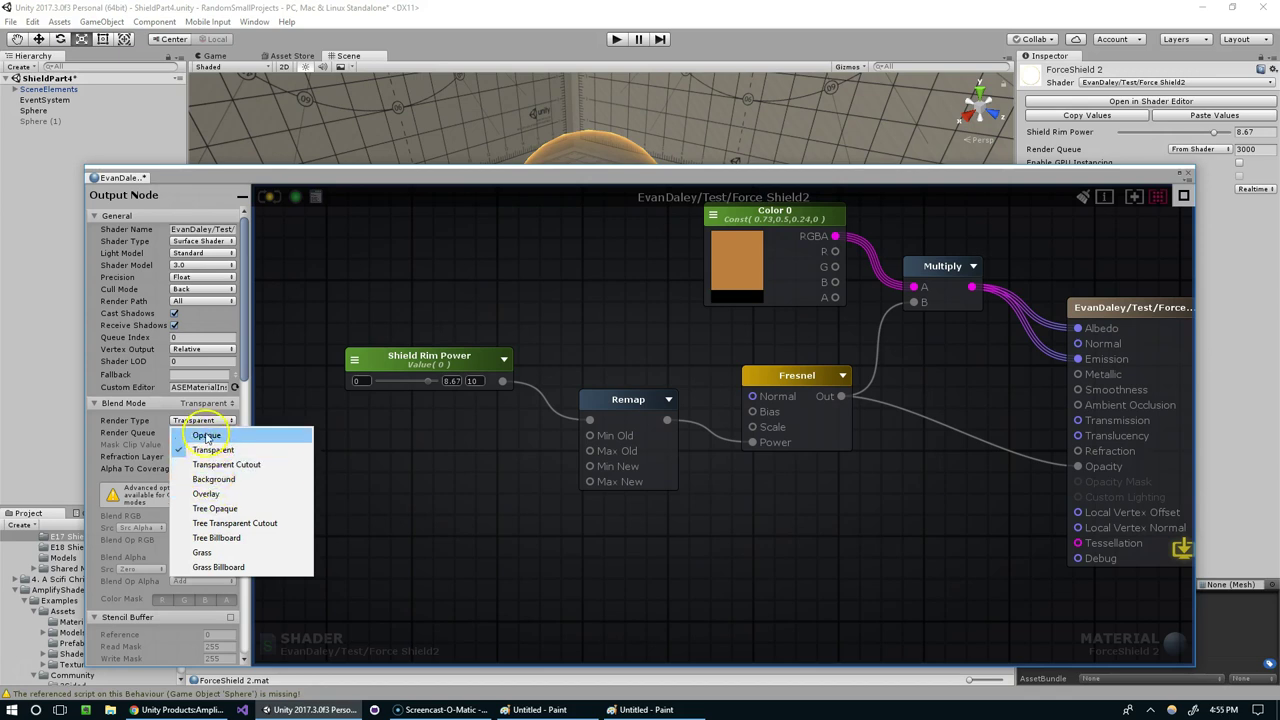
{"action": "left_click", "coordinate": [509, 260]}
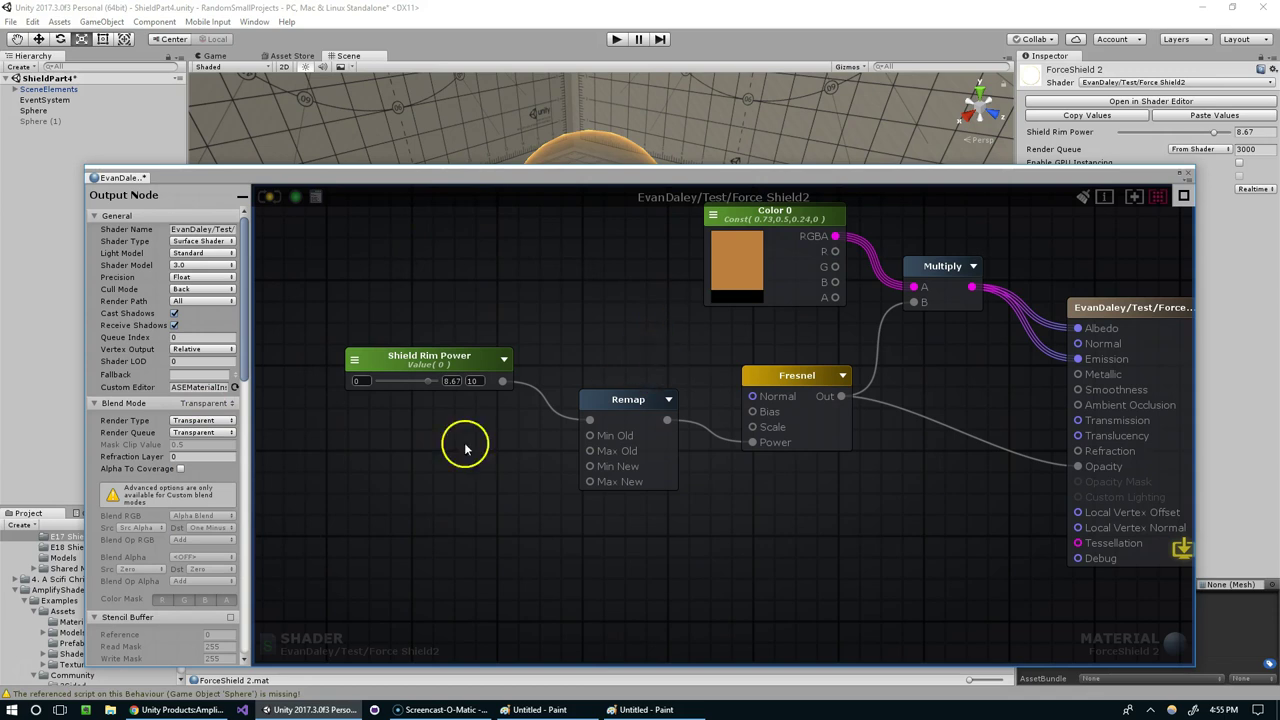
Examine the sphere's transparency and orange rim in the scene from several angles, comparing it with the node graph.
{"action": "left_click_drag", "start_coordinate": [481, 185], "coordinate": [391, 429]}
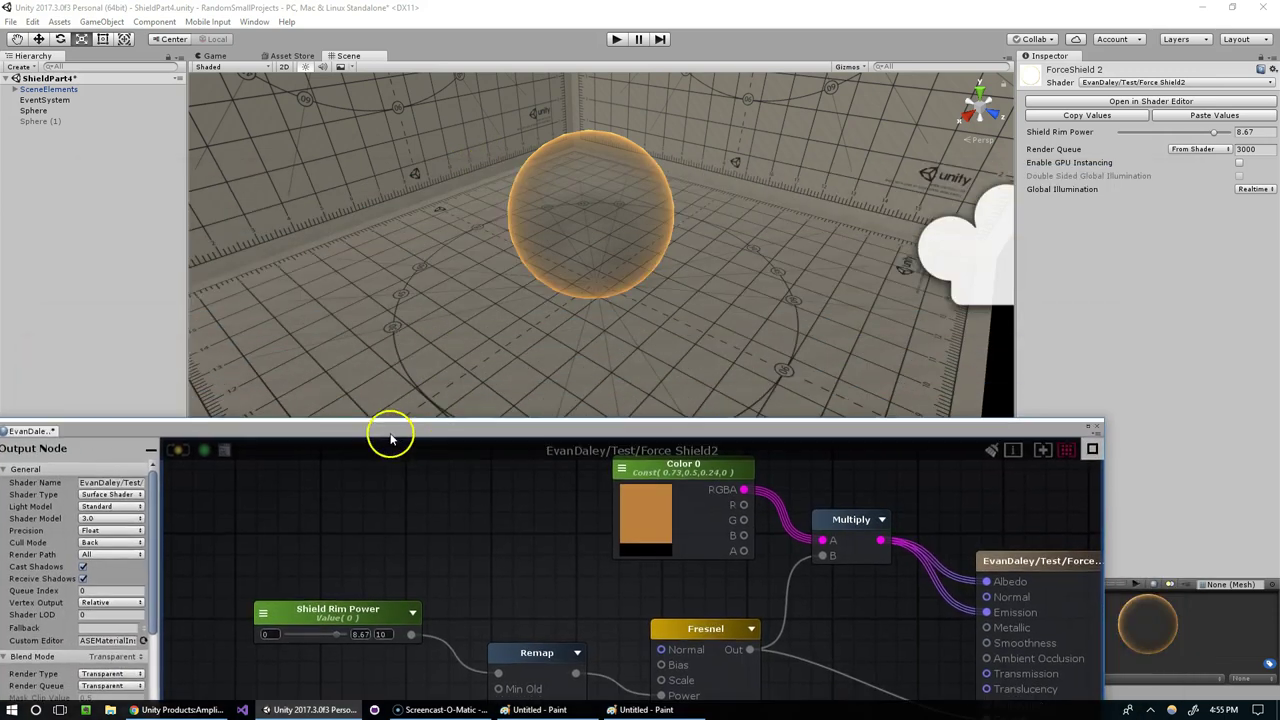
{"action": "scroll", "coordinate": [660, 206], "scroll_direction": "up", "scroll_amount": 5}
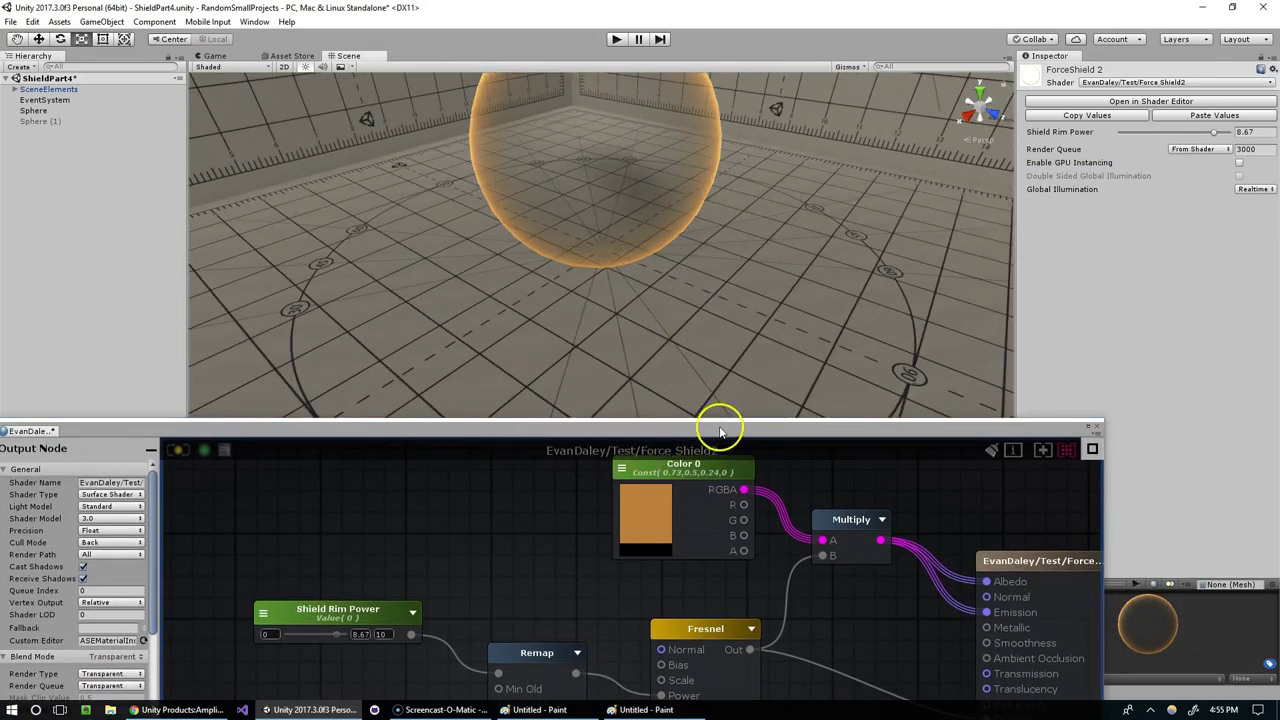
{"action": "left_click_drag", "start_coordinate": [720, 431], "coordinate": [729, 417]}
{"action": "scroll", "coordinate": [680, 254], "scroll_direction": "up", "scroll_amount": 3}
{"action": "middle_click_drag", "start_coordinate": [640, 155], "coordinate": [616, 222]}
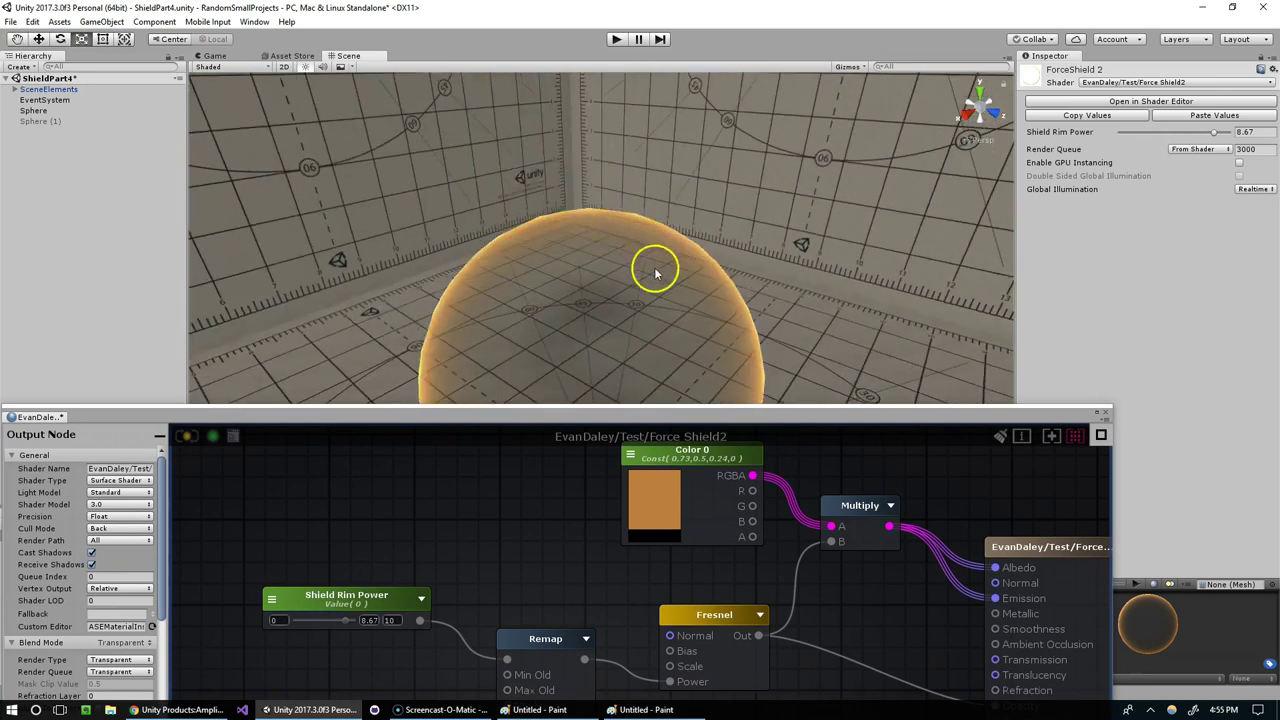
{"action": "left_click_drag", "start_coordinate": [655, 272], "coordinate": [640, 180], "text": "alt"}
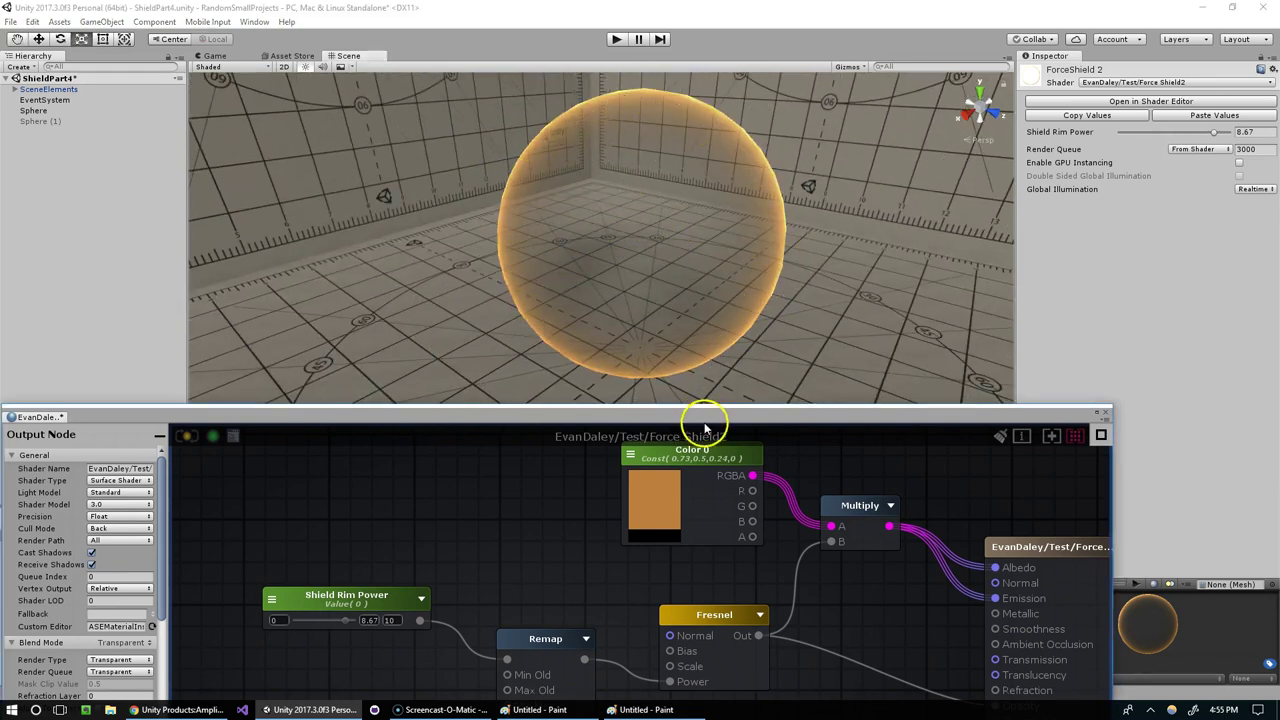
{"action": "left_click_drag", "start_coordinate": [706, 425], "coordinate": [706, 110]}
{"action": "middle_click_drag", "start_coordinate": [829, 330], "coordinate": [777, 339]}
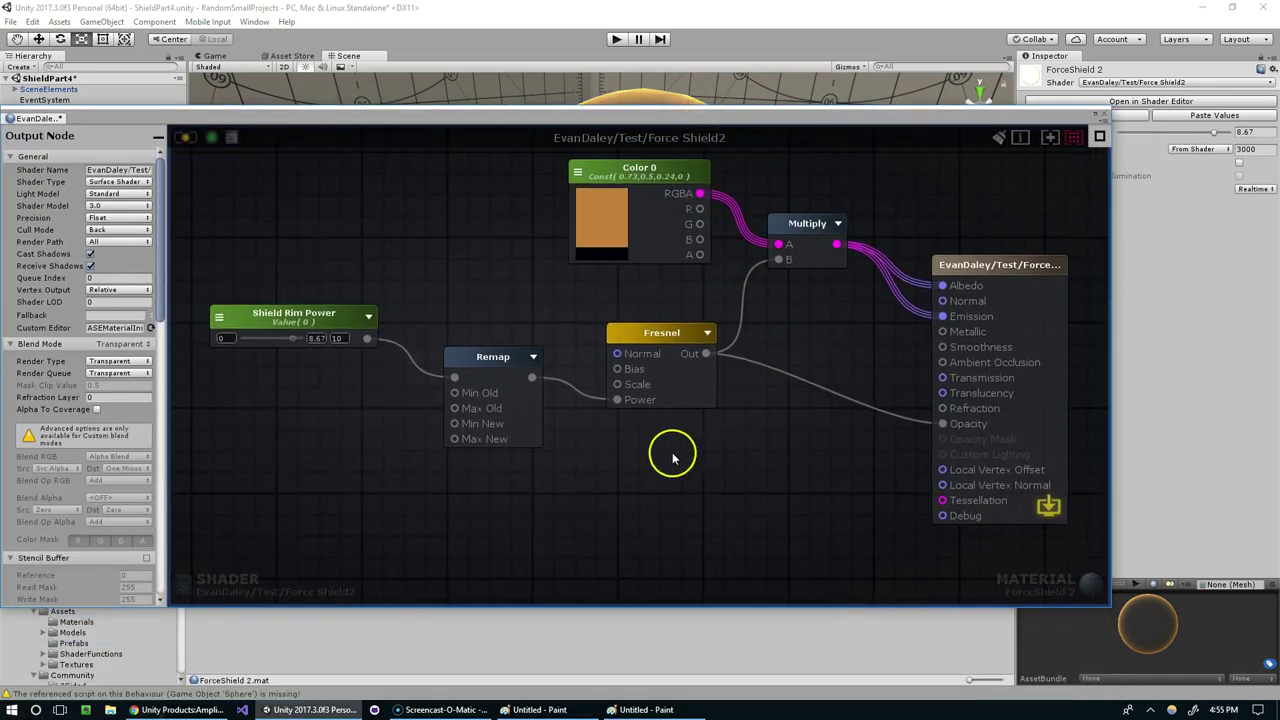
{"action": "left_click_drag", "start_coordinate": [620, 118], "coordinate": [642, 304]}
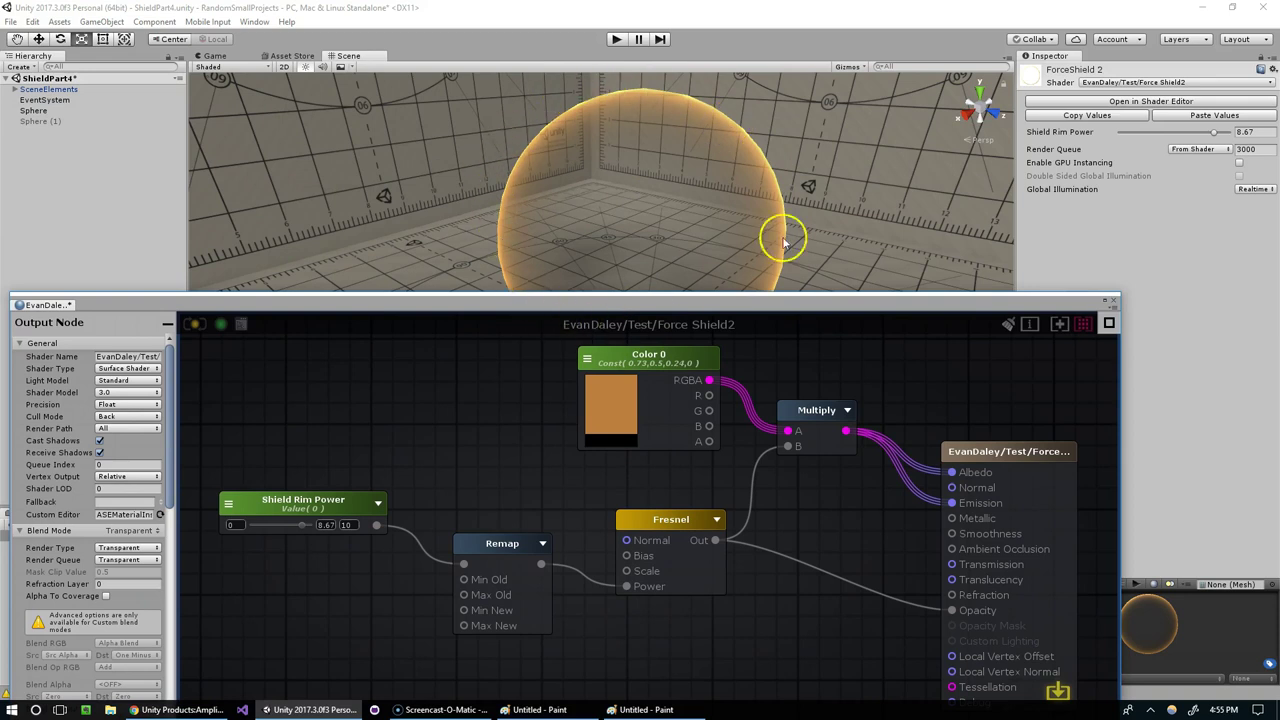
{"action": "middle_click_drag", "start_coordinate": [771, 515], "coordinate": [769, 505]}
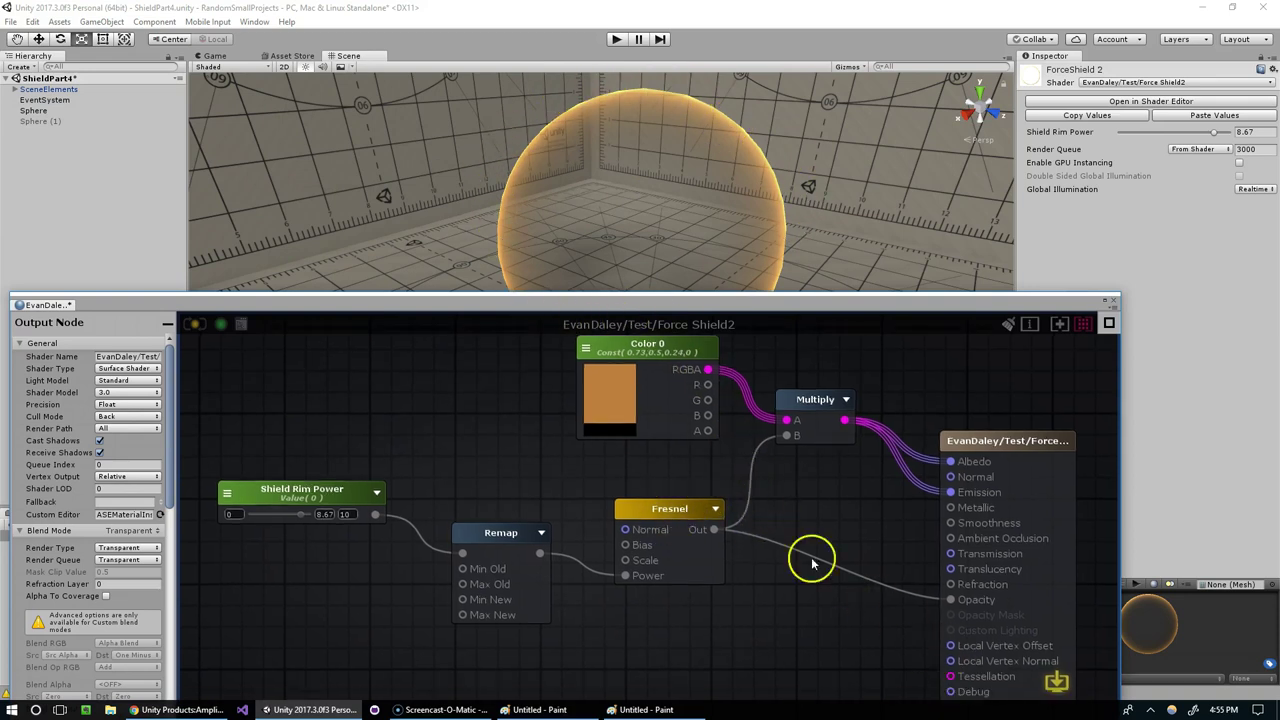
{"action": "middle_click_drag", "start_coordinate": [791, 609], "coordinate": [799, 559]}
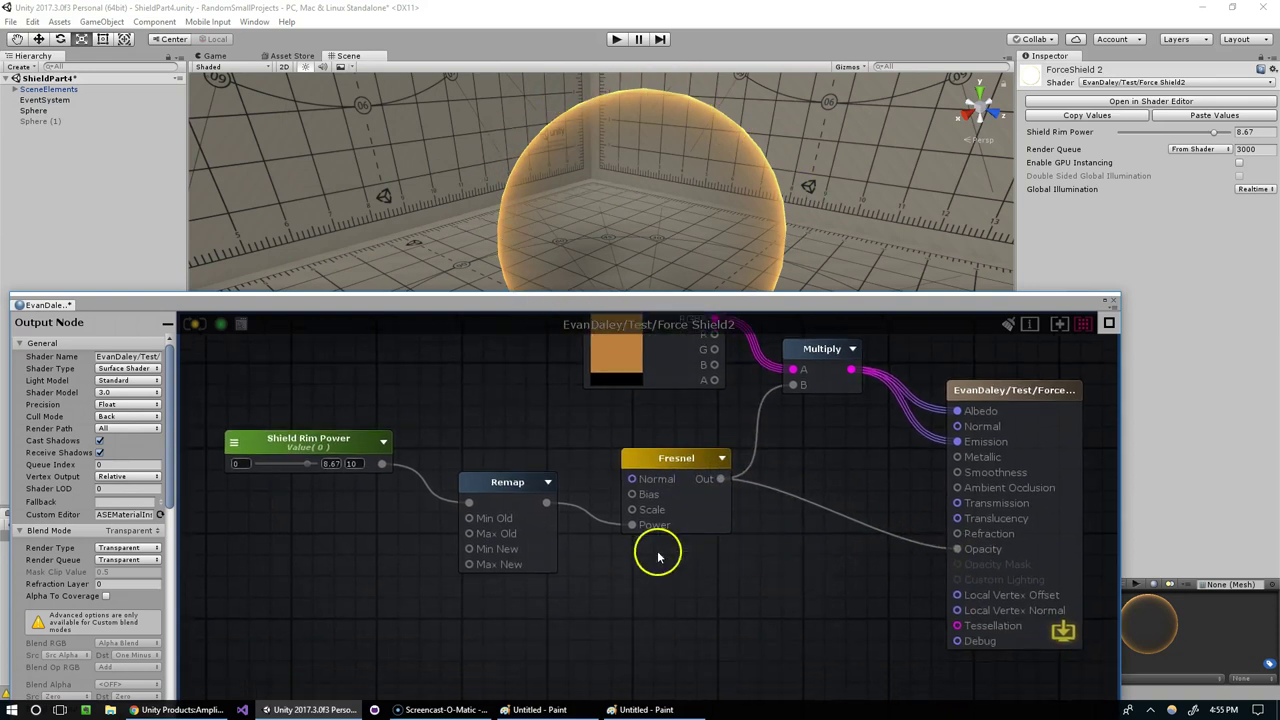
Add a second Multiply node and a Float node in the empty area below the Fresnel node.
{"action": "right_click", "coordinate": [660, 551]}
{"action": "type", "text": "mul"}
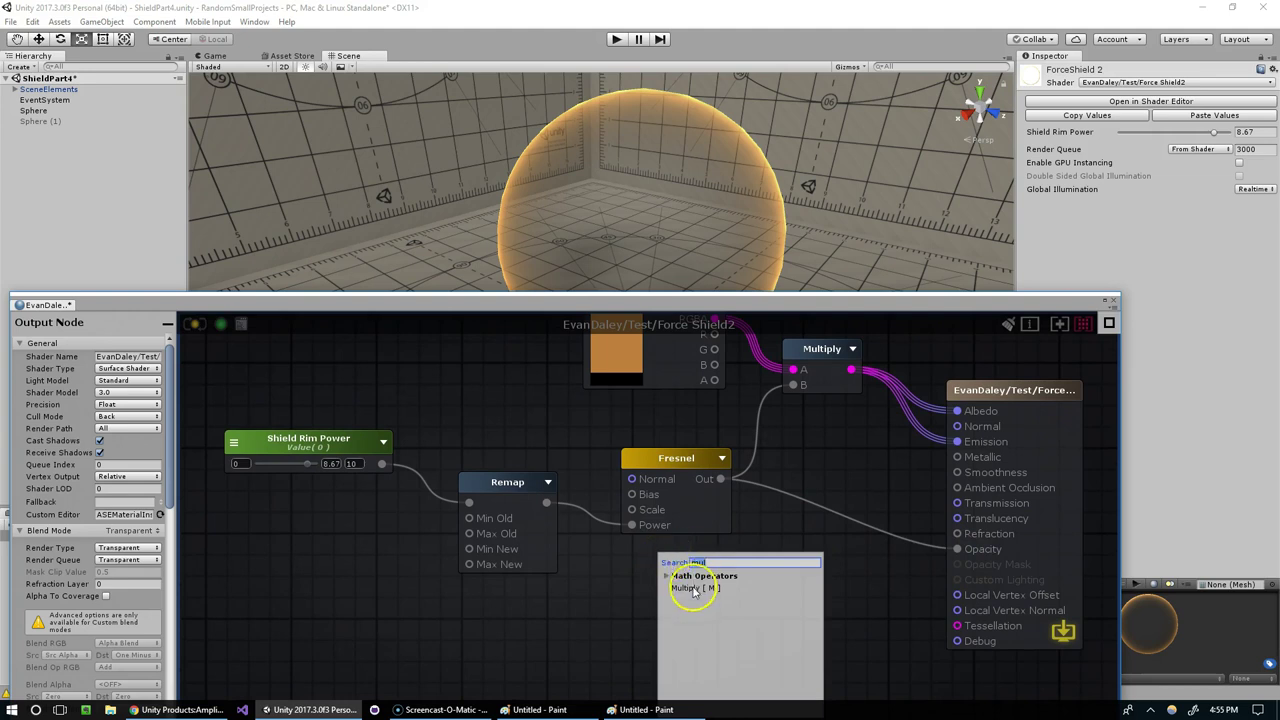
{"action": "left_click", "coordinate": [694, 589]}
{"action": "left_click_drag", "start_coordinate": [702, 568], "coordinate": [830, 573]}
{"action": "left_click", "coordinate": [655, 580]}
{"action": "key", "text": "1"}
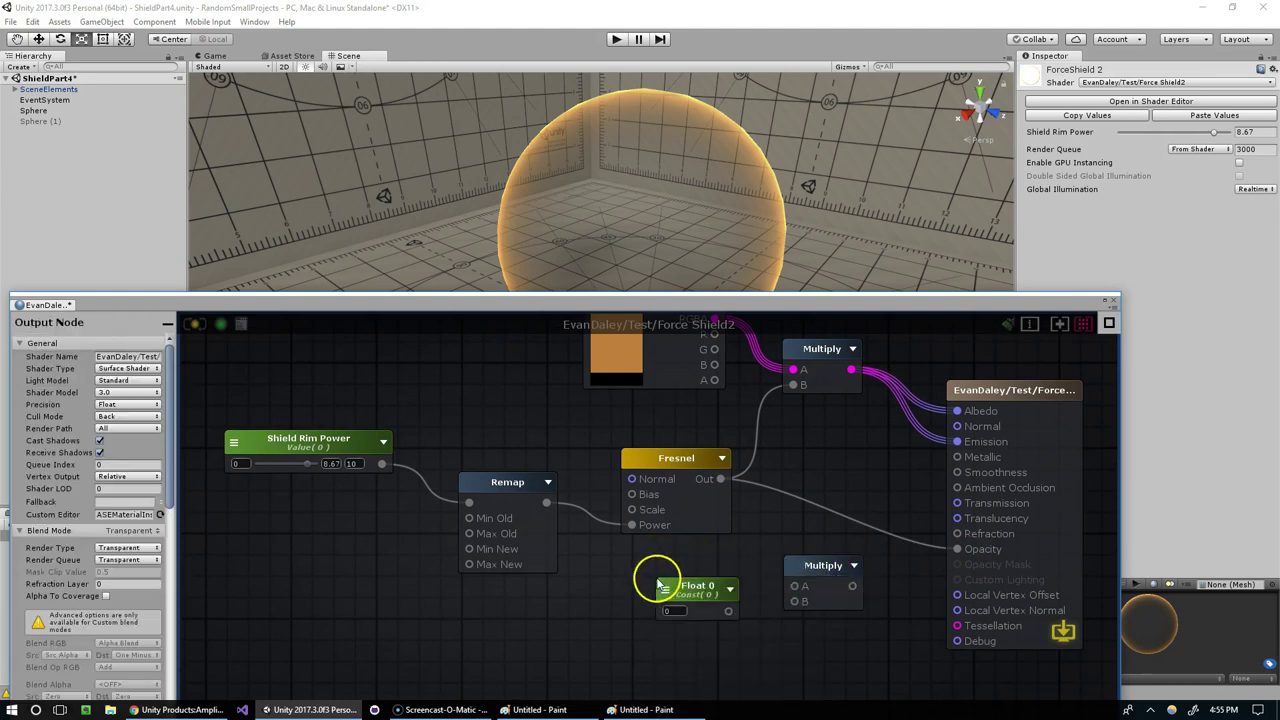
Feed the Fresnel and Float outputs through the new Multiply node into Opacity, with the Float set to 1, and update the shader.
{"action": "left_click_drag", "start_coordinate": [728, 611], "coordinate": [809, 560]}
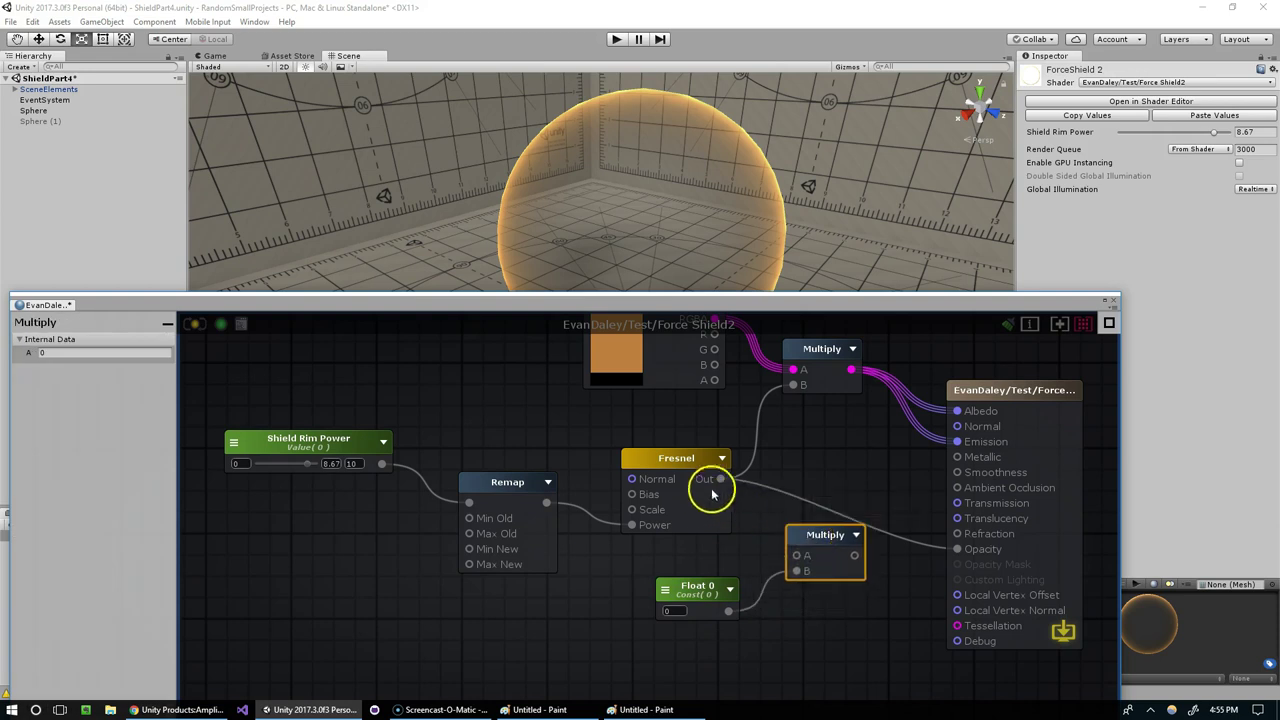
{"action": "left_click_drag", "start_coordinate": [718, 480], "coordinate": [796, 555]}
{"action": "left_click_drag", "start_coordinate": [854, 555], "coordinate": [955, 549]}
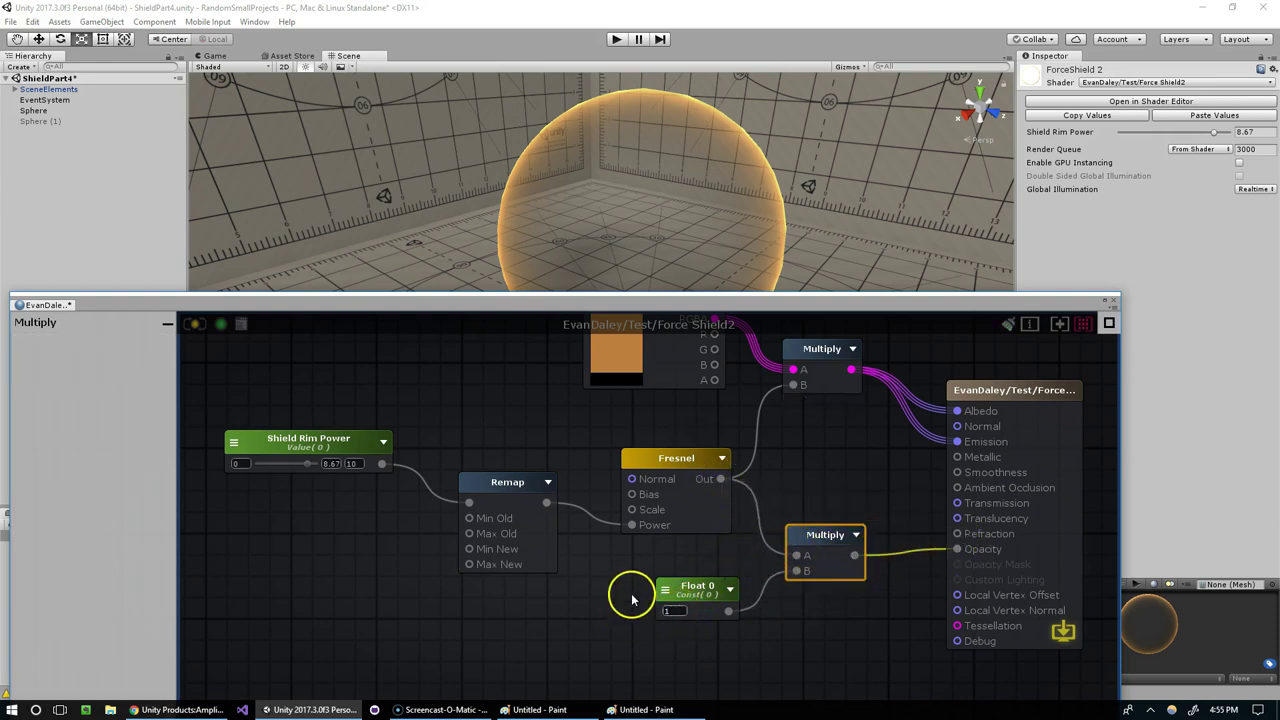
{"action": "left_click_drag", "start_coordinate": [178, 322], "coordinate": [182, 322]}
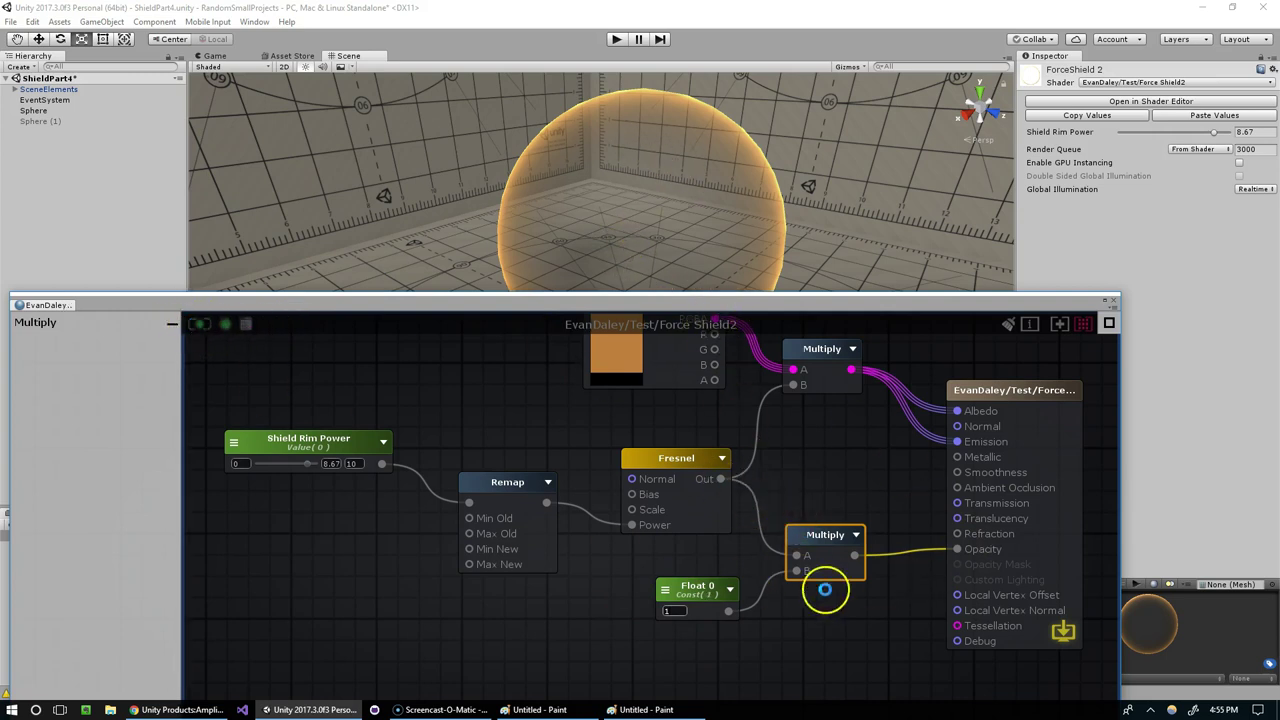
Try Float values of 0.5 and 2.5 as the opacity multiplier, updating the shader to compare each on the sphere.
{"action": "left_click", "coordinate": [684, 610]}
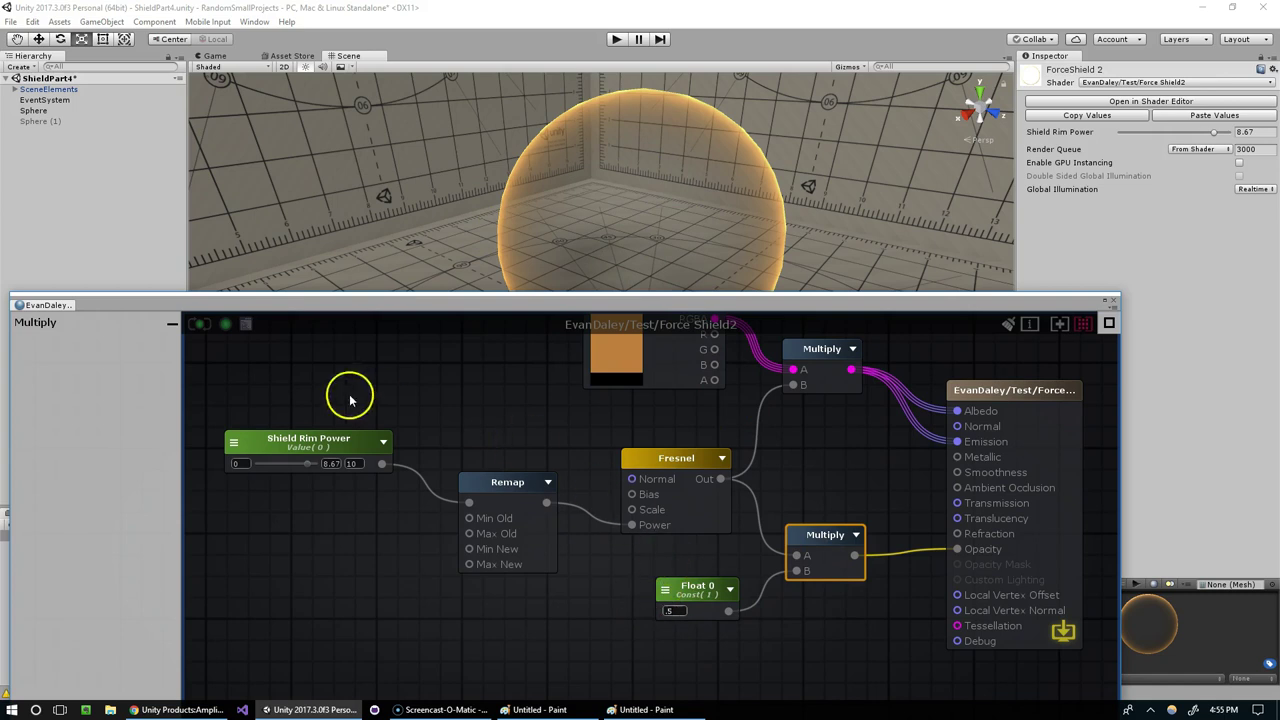
{"action": "left_click", "coordinate": [199, 326]}
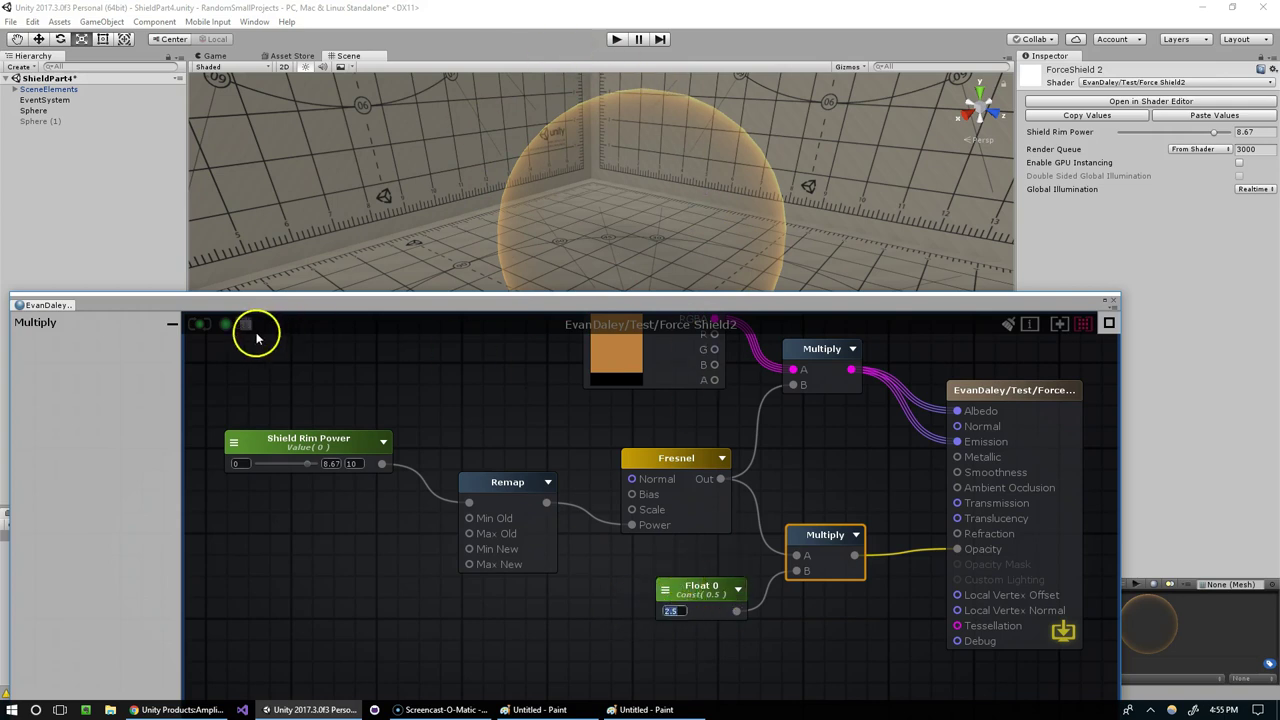
{"action": "left_click", "coordinate": [202, 323]}
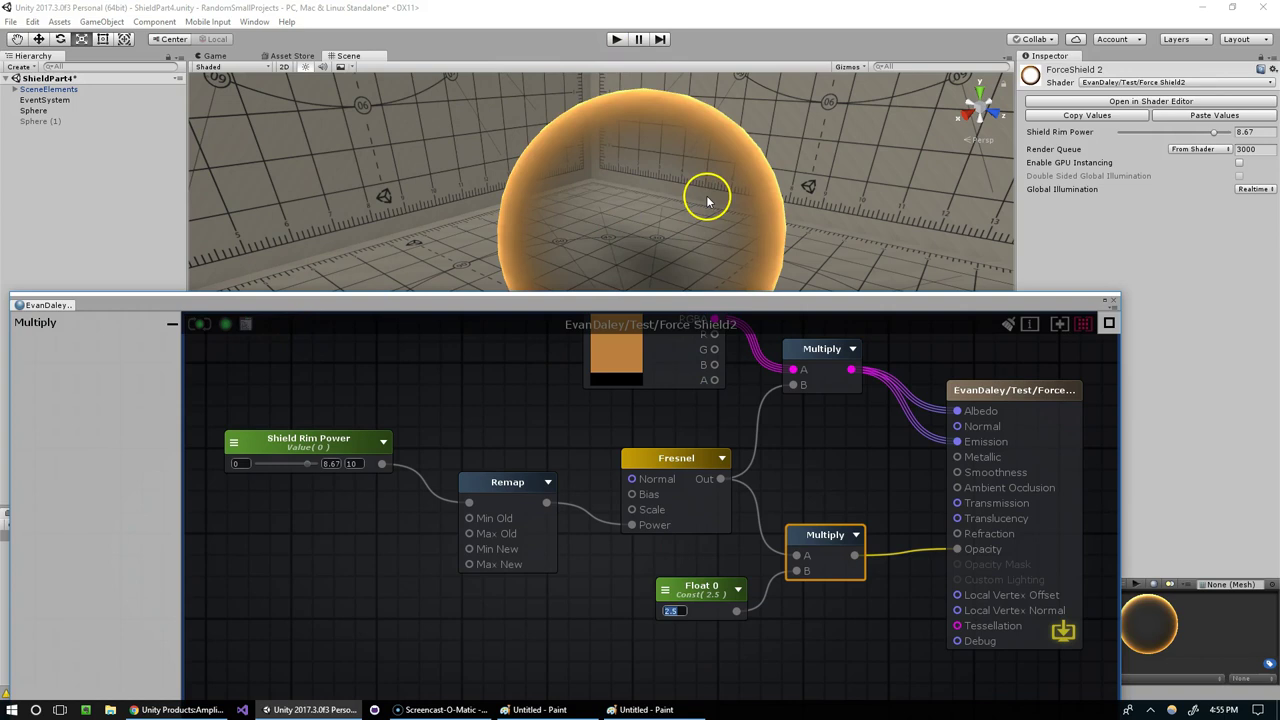
{"action": "scroll", "coordinate": [708, 199], "scroll_direction": "down", "scroll_amount": 5}
{"action": "middle_click_drag", "start_coordinate": [709, 202], "coordinate": [702, 165]}
Set the Float node to 0.9, update the shader and inspect the shield sphere in the scene.
{"action": "left_click", "coordinate": [686, 611]}
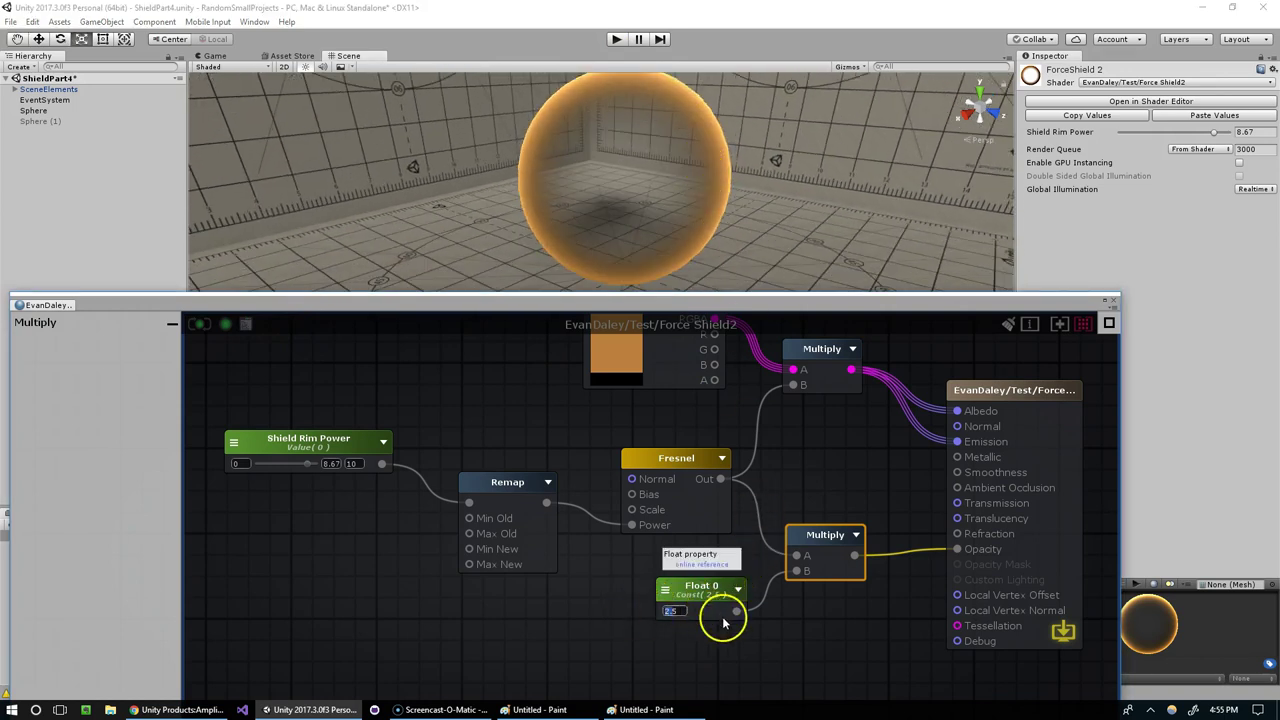
{"action": "type", "text": ".9"}
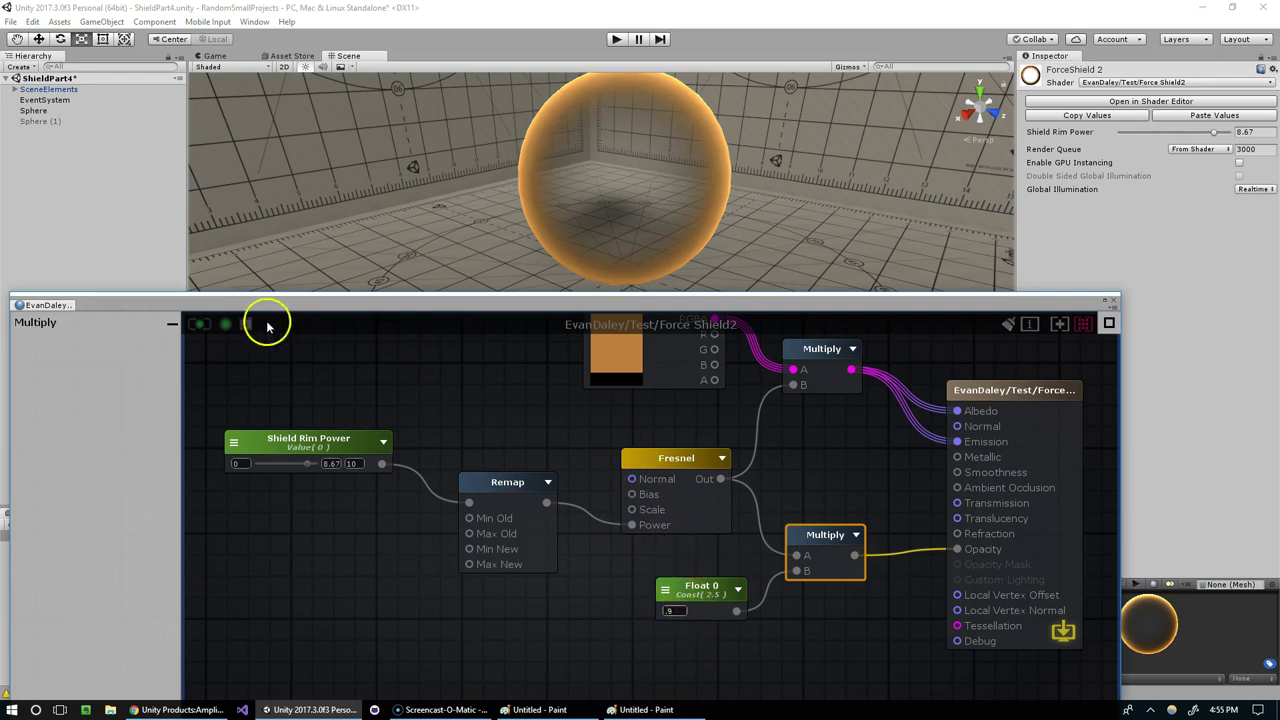
{"action": "left_click", "coordinate": [200, 330]}
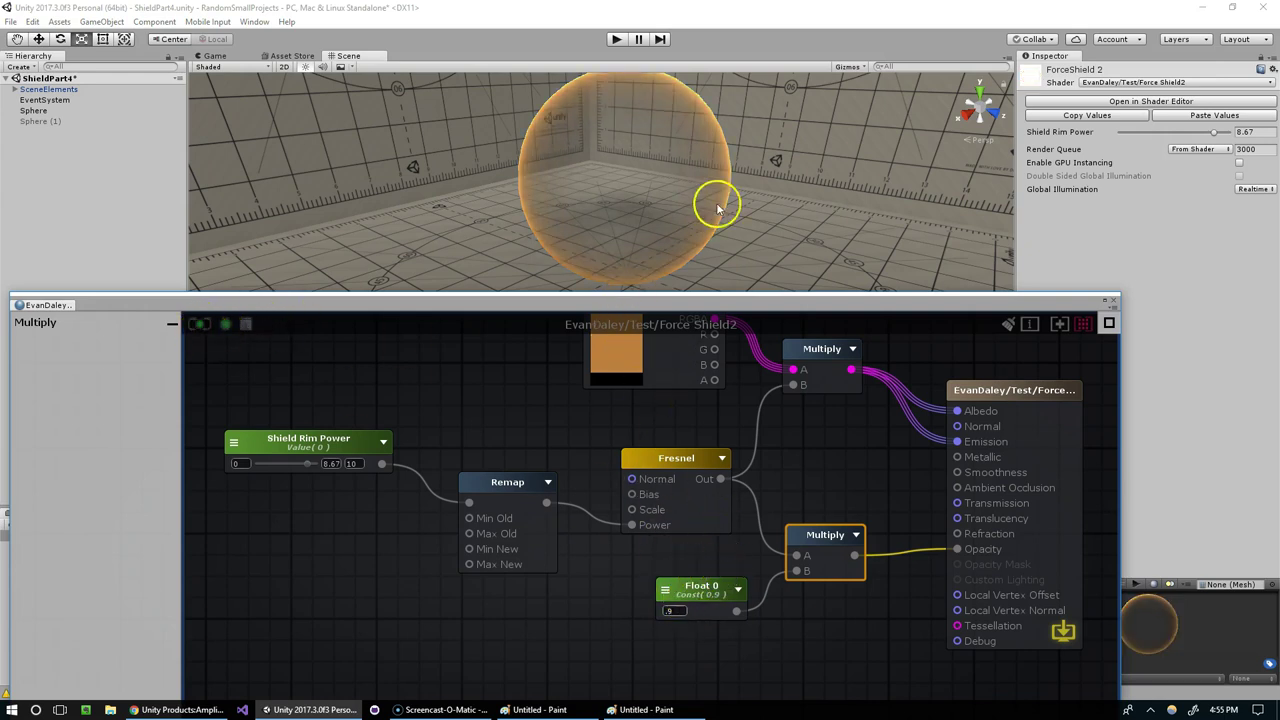
{"action": "middle_click_drag", "start_coordinate": [717, 209], "coordinate": [707, 234]}
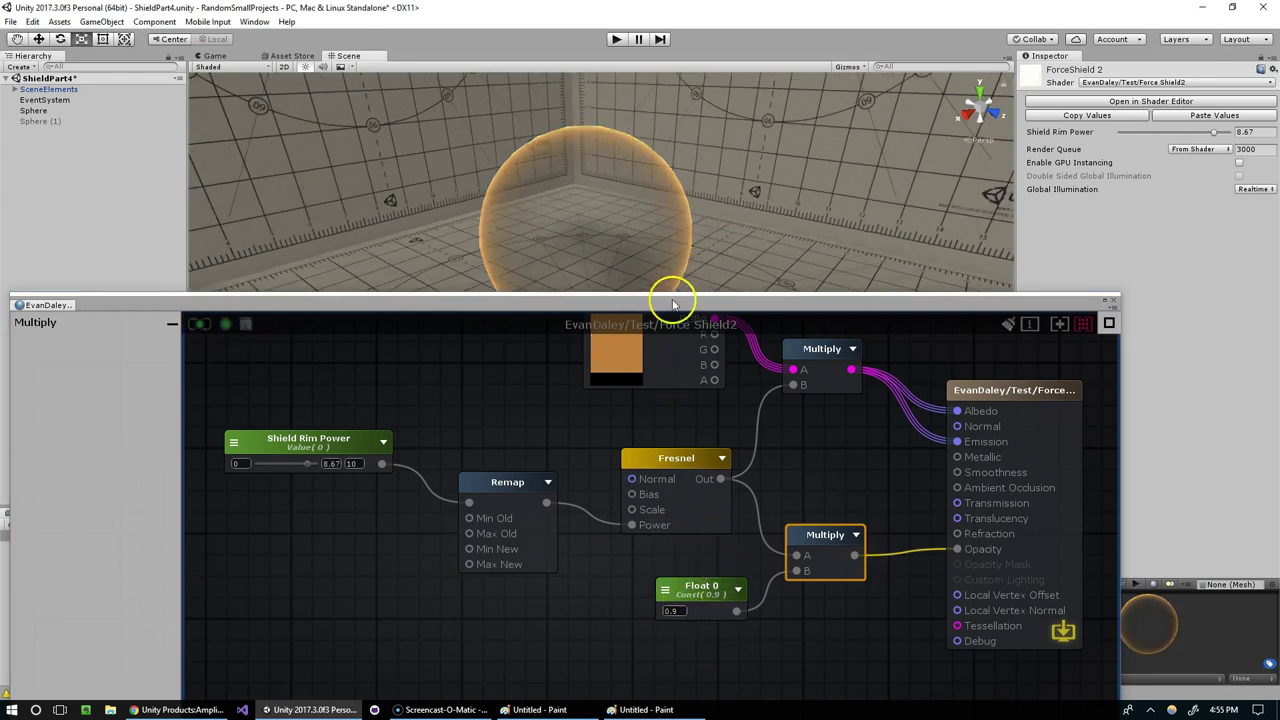
{"action": "left_click_drag", "start_coordinate": [673, 304], "coordinate": [722, 340]}
{"action": "left_click_drag", "start_coordinate": [665, 170], "coordinate": [763, 171], "text": "alt"}
{"action": "middle_click_drag", "start_coordinate": [763, 171], "coordinate": [774, 203]}
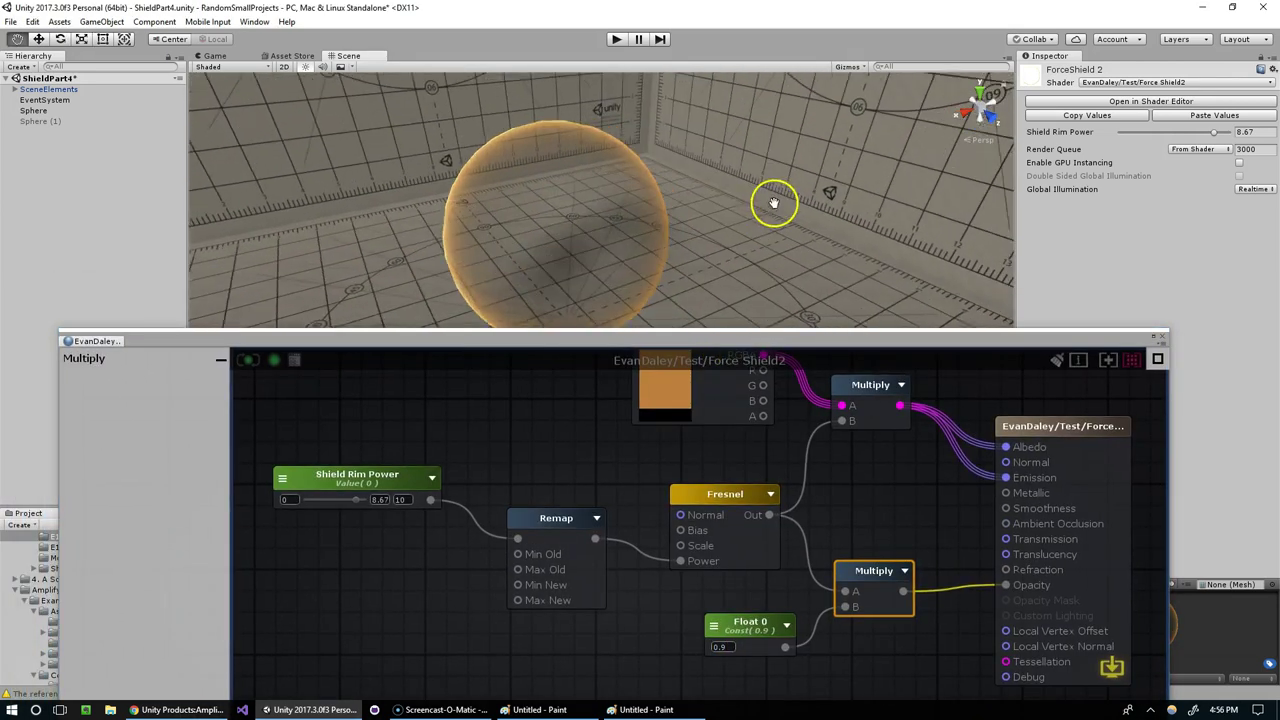
{"action": "left_click_drag", "start_coordinate": [773, 203], "coordinate": [738, 309], "text": "alt"}
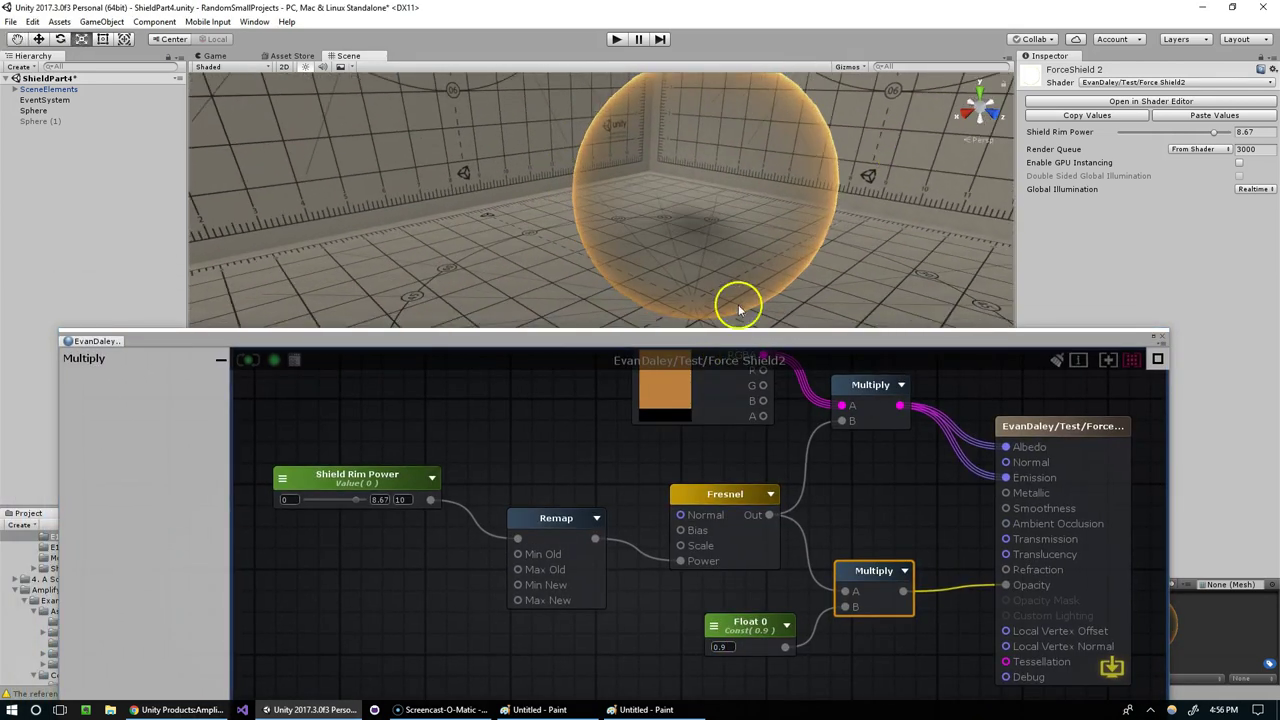
Bring the shader editor back up and frame the complete node graph for review.
{"action": "middle_click_drag", "start_coordinate": [776, 446], "coordinate": [743, 435]}
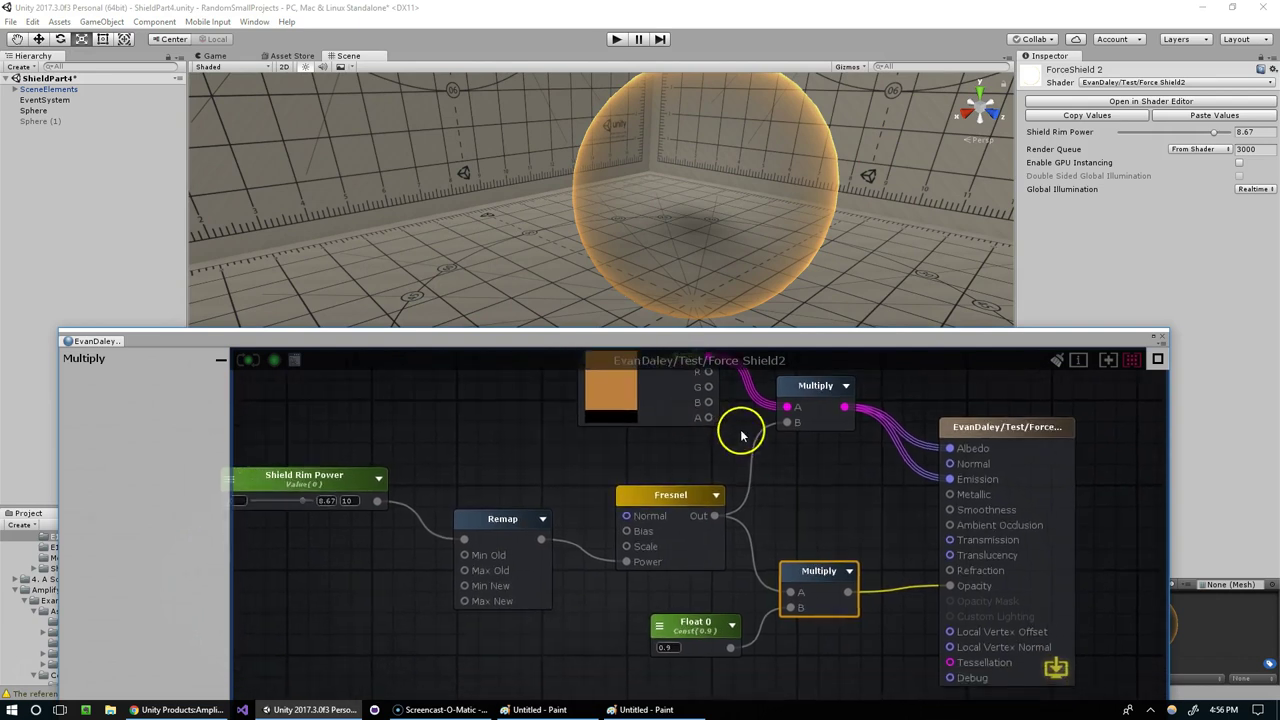
{"action": "scroll", "coordinate": [743, 431], "scroll_direction": "down", "scroll_amount": 3}
{"action": "left_click_drag", "start_coordinate": [760, 352], "coordinate": [768, 163]}
{"action": "scroll", "coordinate": [780, 277], "scroll_direction": "up", "scroll_amount": 4}
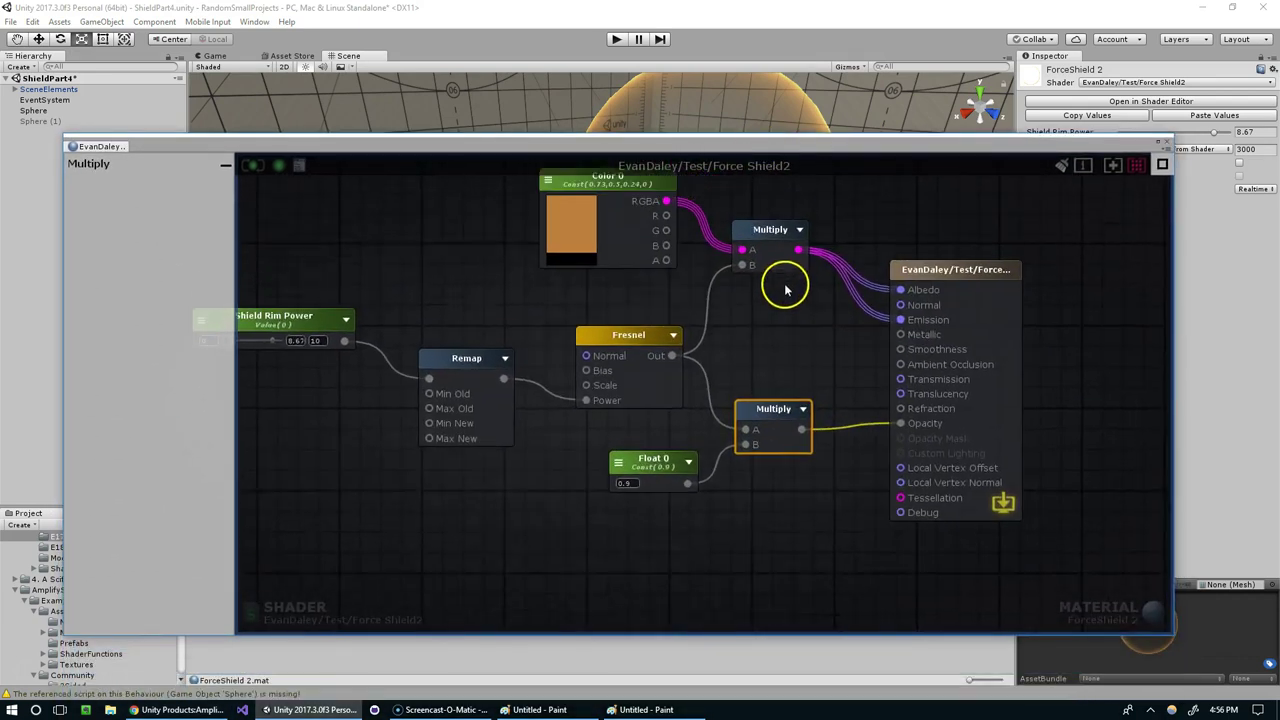
{"action": "mouse_move", "coordinate": [837, 363]}
{"action": "middle_mouse_down"}
{"action": "mouse_move", "coordinate": [869, 371]}
{"action": "mouse_move", "coordinate": [859, 359]}
{"action": "middle_mouse_up"}
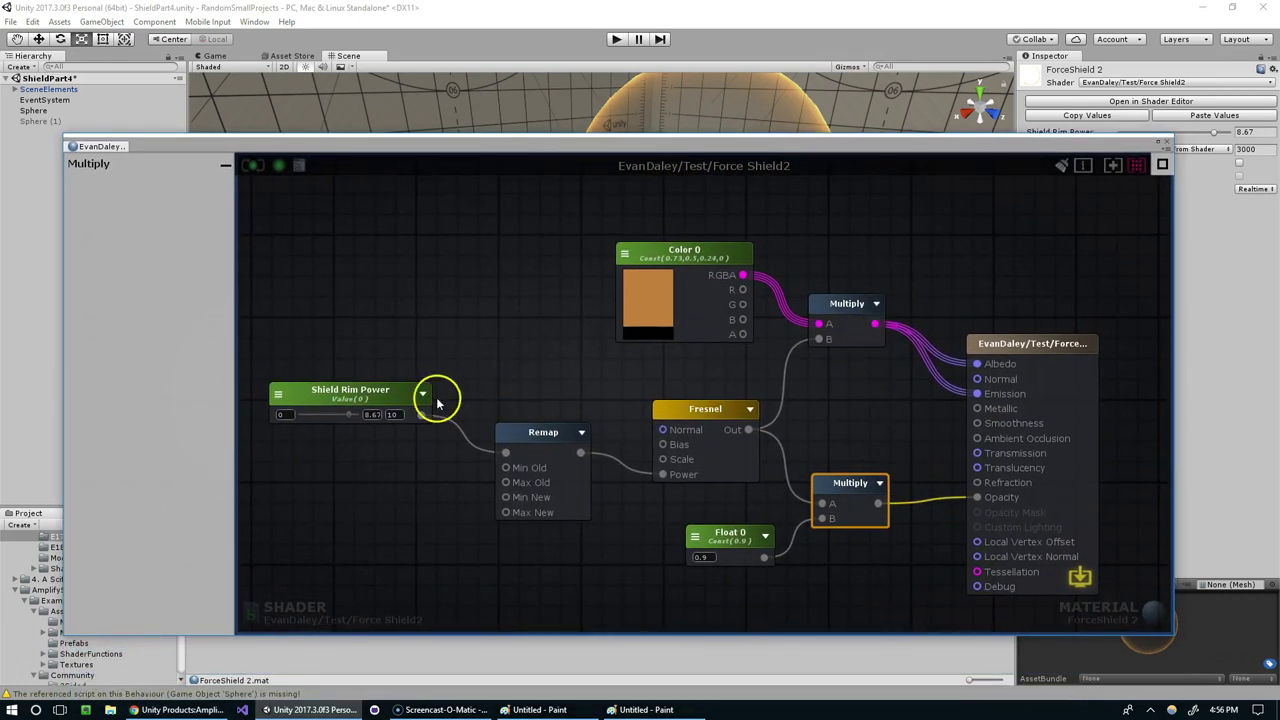